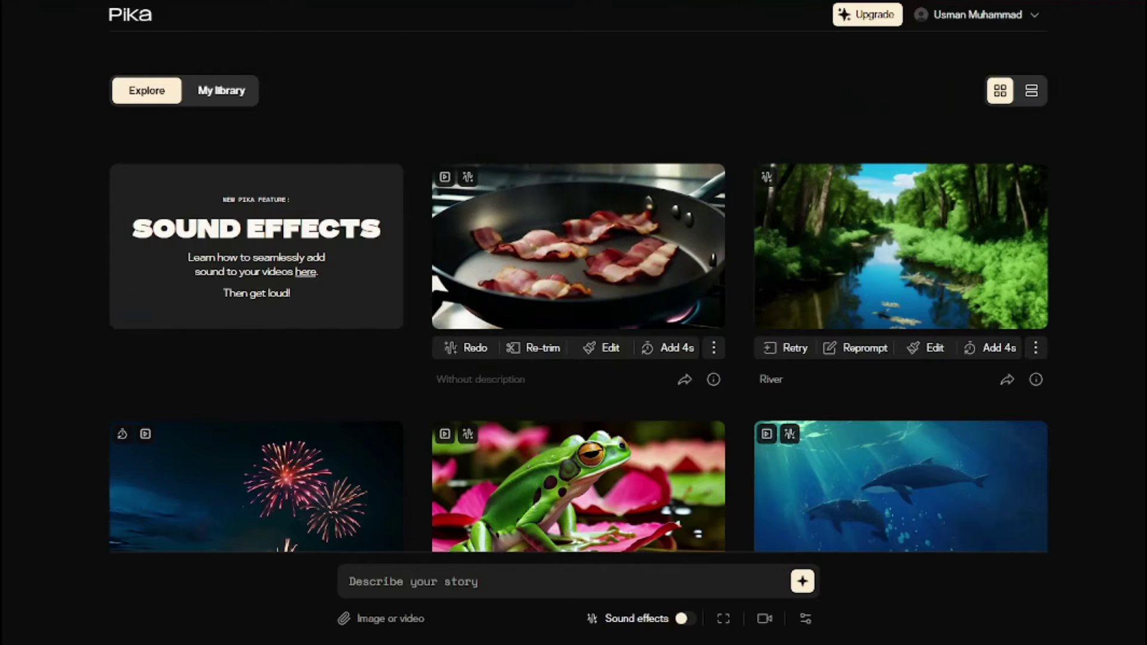
Switch to My library, paste the Akira-style night motorcycle prompt and turn on Sound effects.
scroll(528, 399, "down", 3)
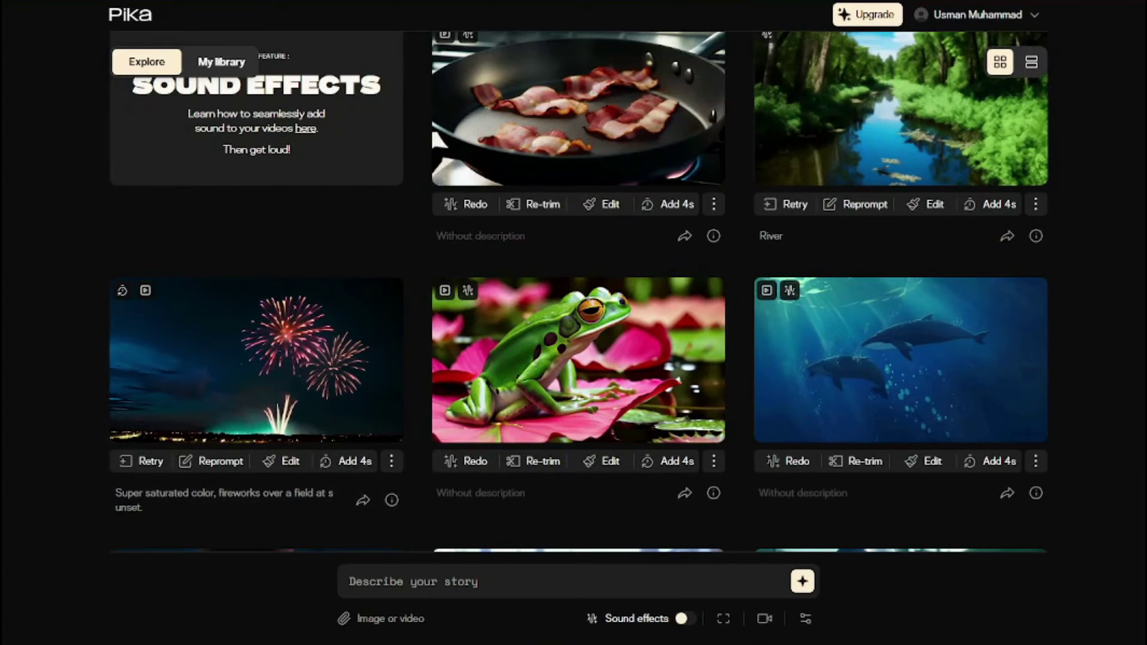
left_click(802, 582)
left_click(224, 93)
type("Render an animation of a roaring motorcycle racing down a city street at night, in a style similar to Akira, using Maya and After Effects.")
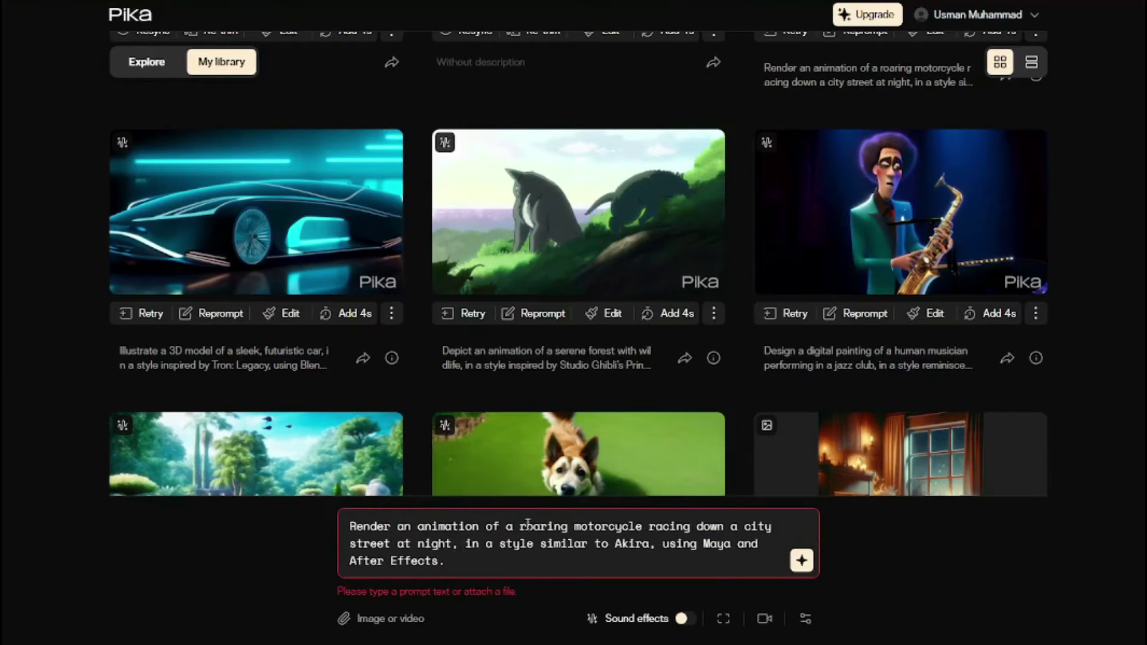
left_click(681, 618)
Look through the aspect ratio and frame rate options.
left_click(805, 618)
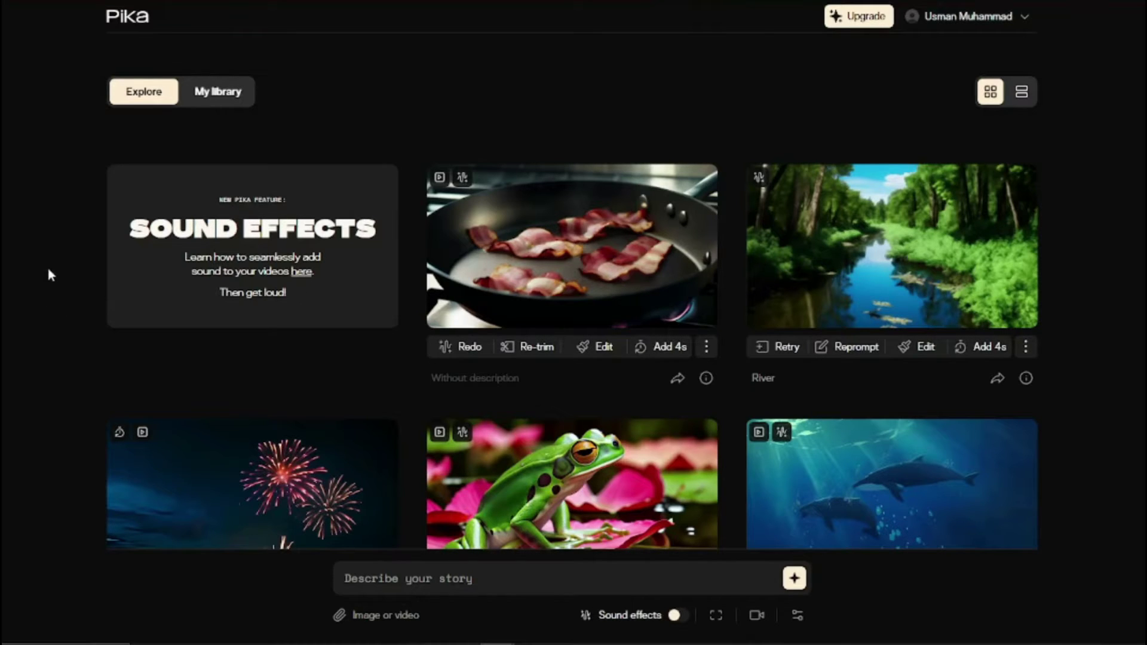
mouse_move(543, 274)
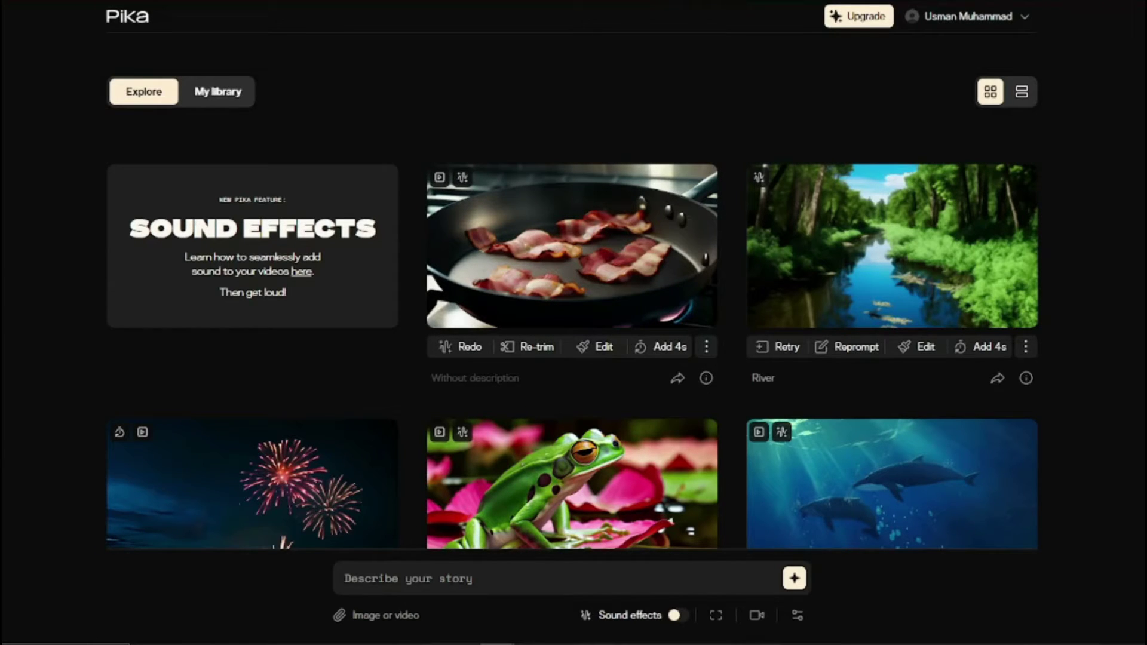
scroll(572, 359, "down", 2)
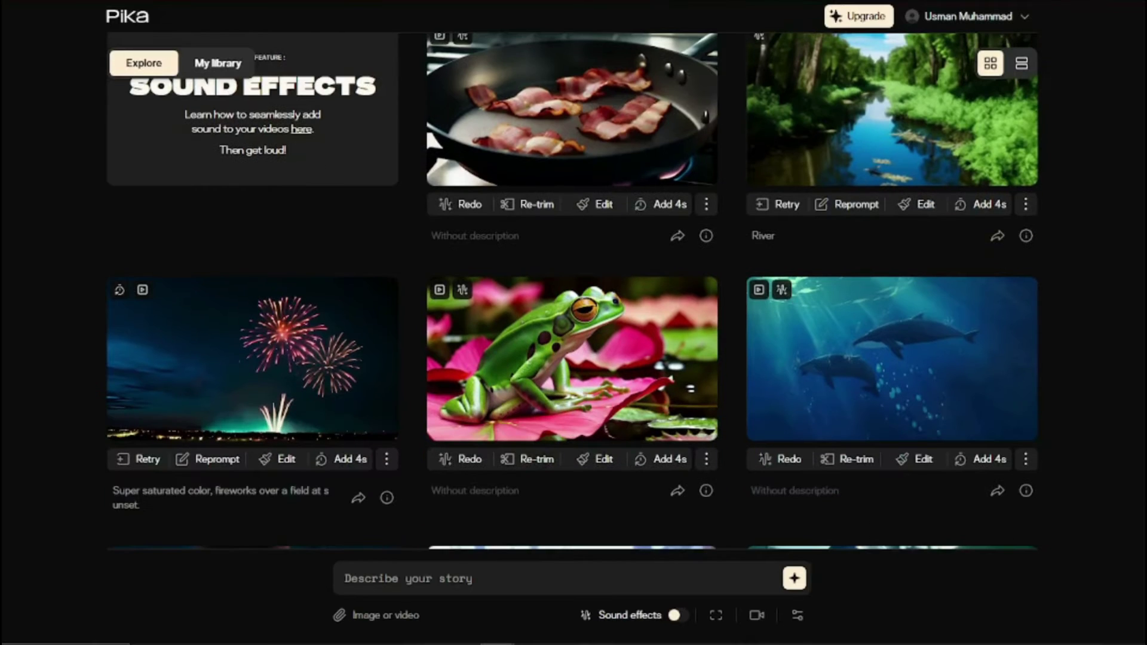
mouse_move(519, 395)
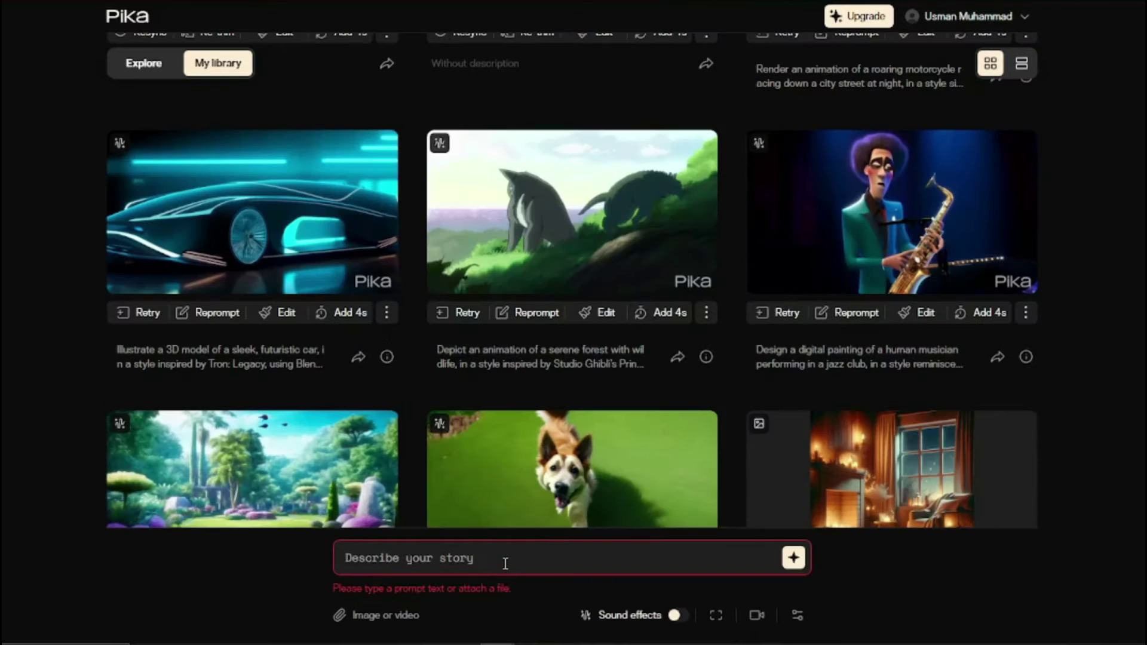
Re-paste the motorcycle prompt with Sound effects on, and inspect Video options and Camera control.
type("Render an animation of a roaring motorcycle racing down a city street at night, in a style similar to Akira, using Maya and After Effects.")
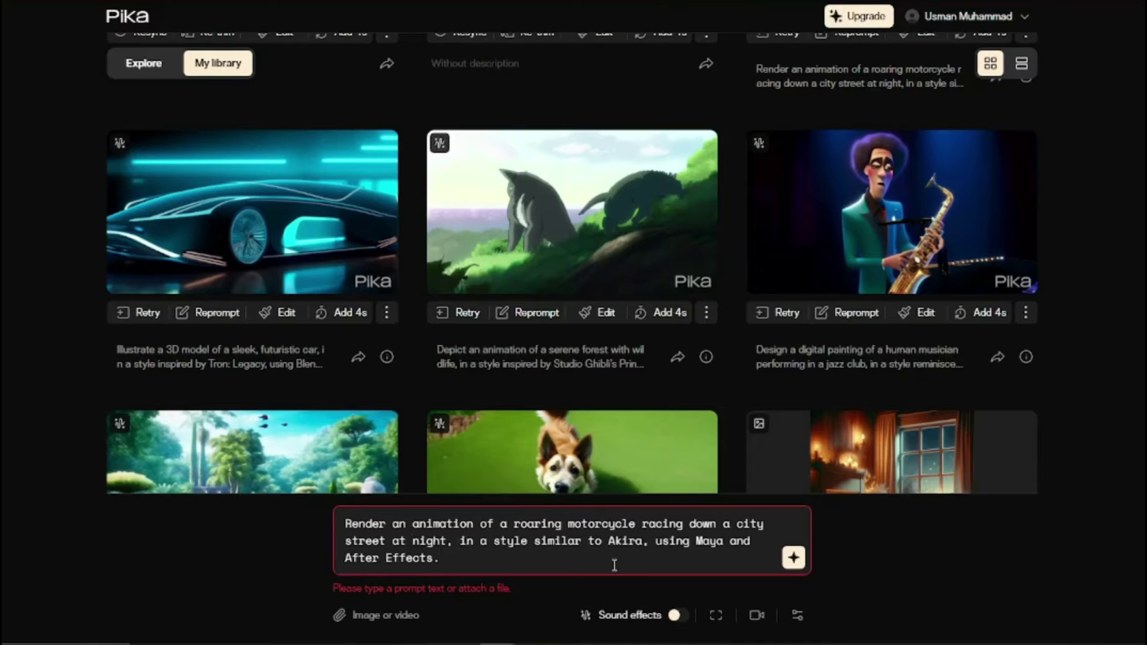
left_click(667, 617)
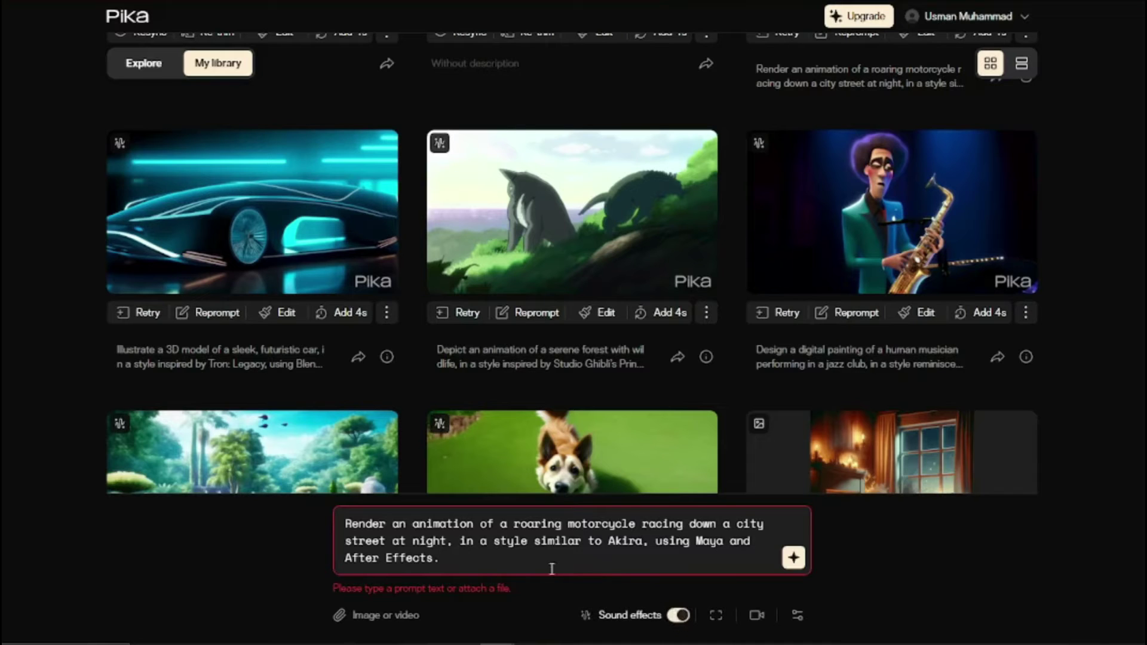
left_click(716, 618)
left_click(757, 616)
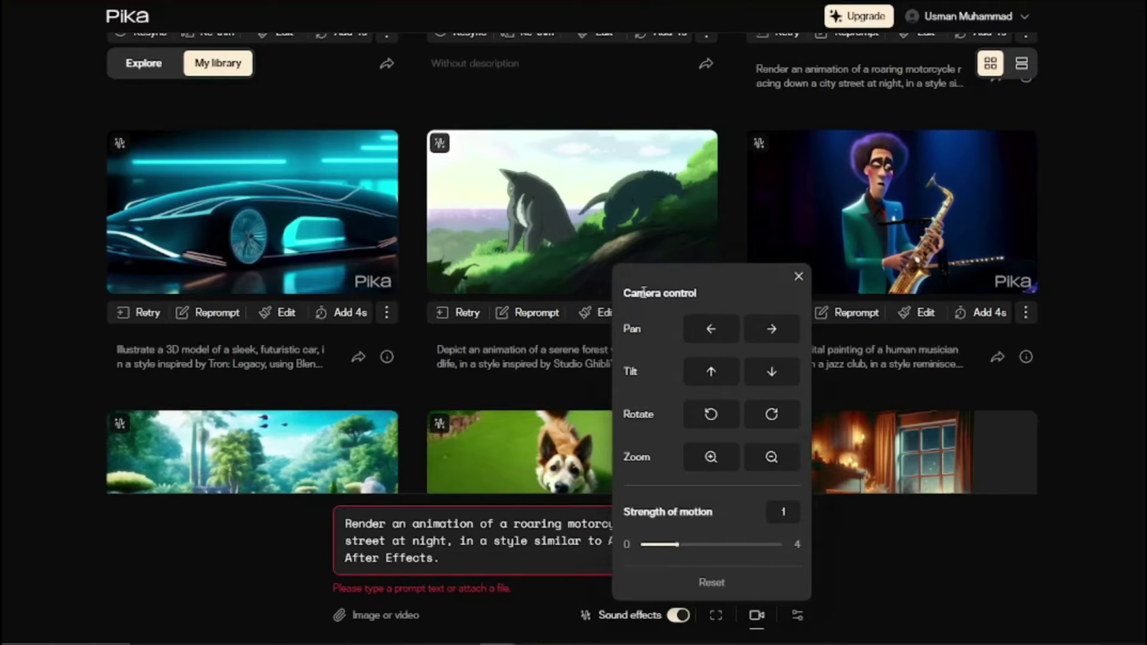
left_click(895, 592)
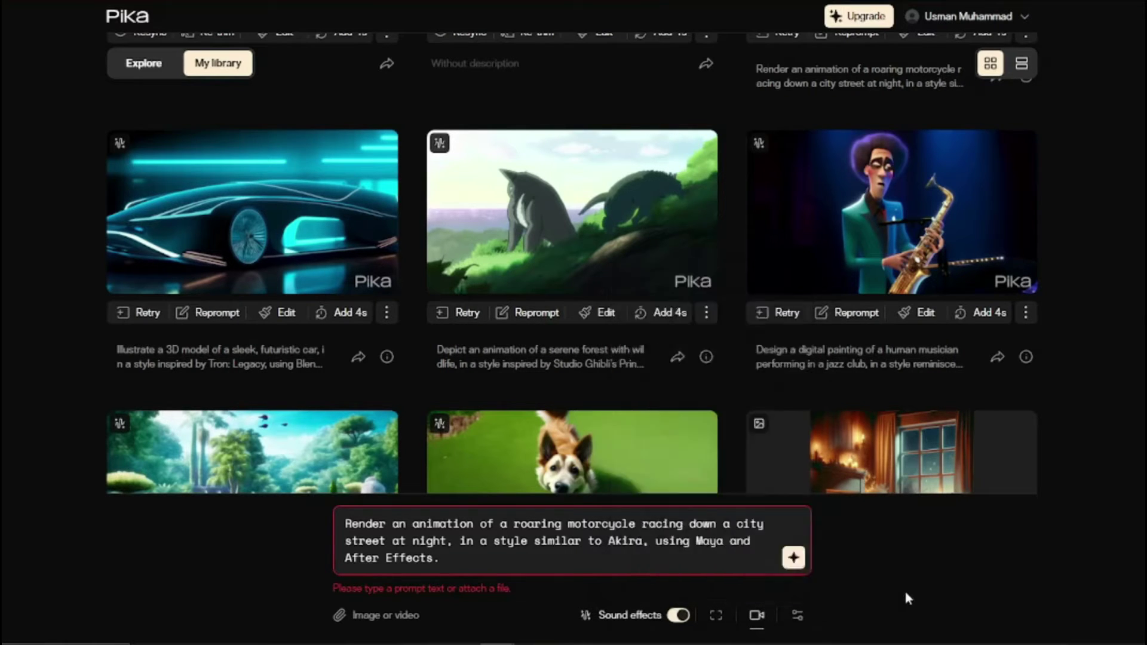
Inspect the negative prompt and seed settings without changing anything, leaving the prompt intact.
left_click(797, 616)
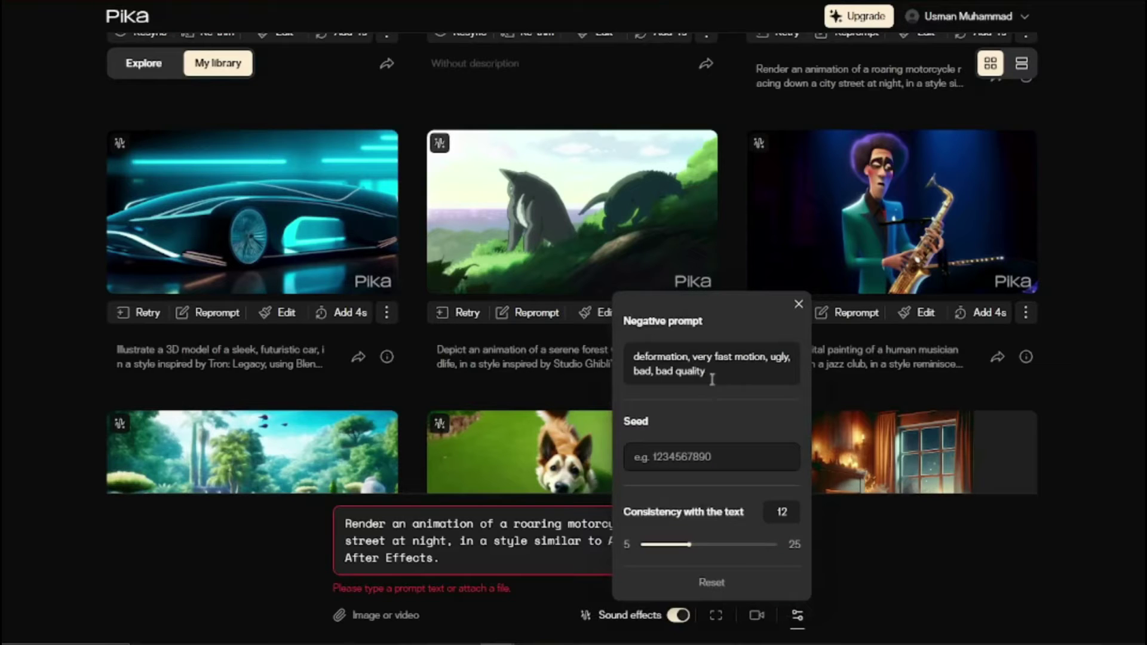
left_click_drag(637, 354, 765, 386)
left_click(690, 477)
left_click(798, 304)
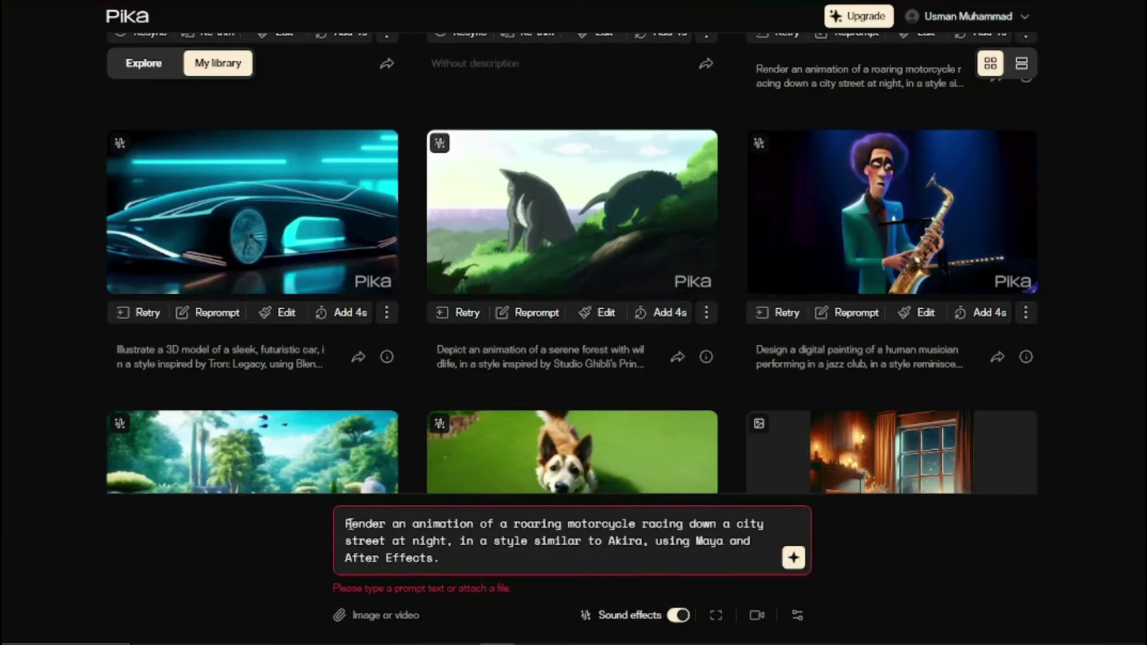
left_click_drag(347, 526, 319, 522)
left_click(544, 571)
Generate the motorcycle clip, unmute it to check the roaring sound, then close it.
key("Right")
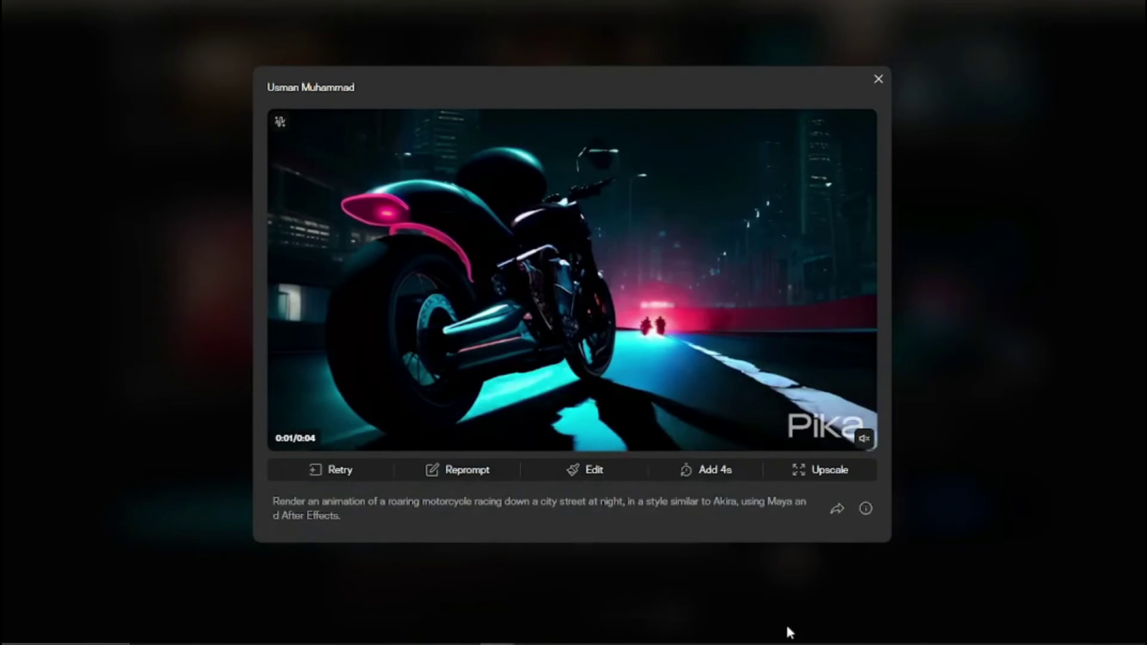
left_click(864, 440)
left_click(958, 426)
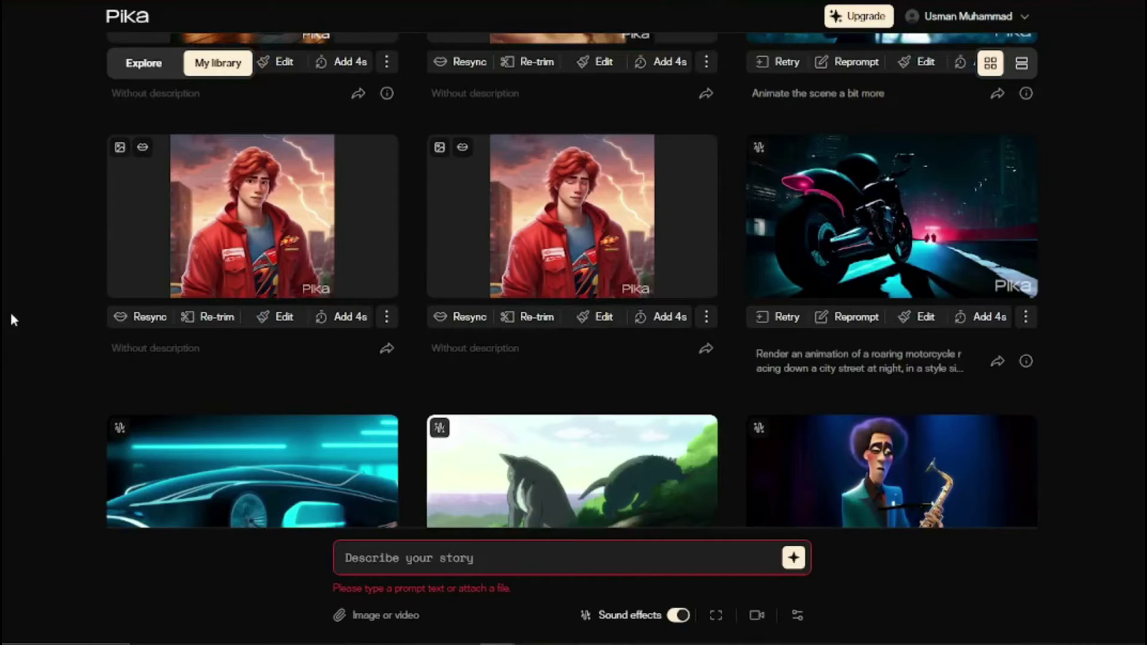
Enter 'a dog barking in the garden' in the Describe your story field and select it.
left_click(441, 550)
type("a dog barking 1 ")
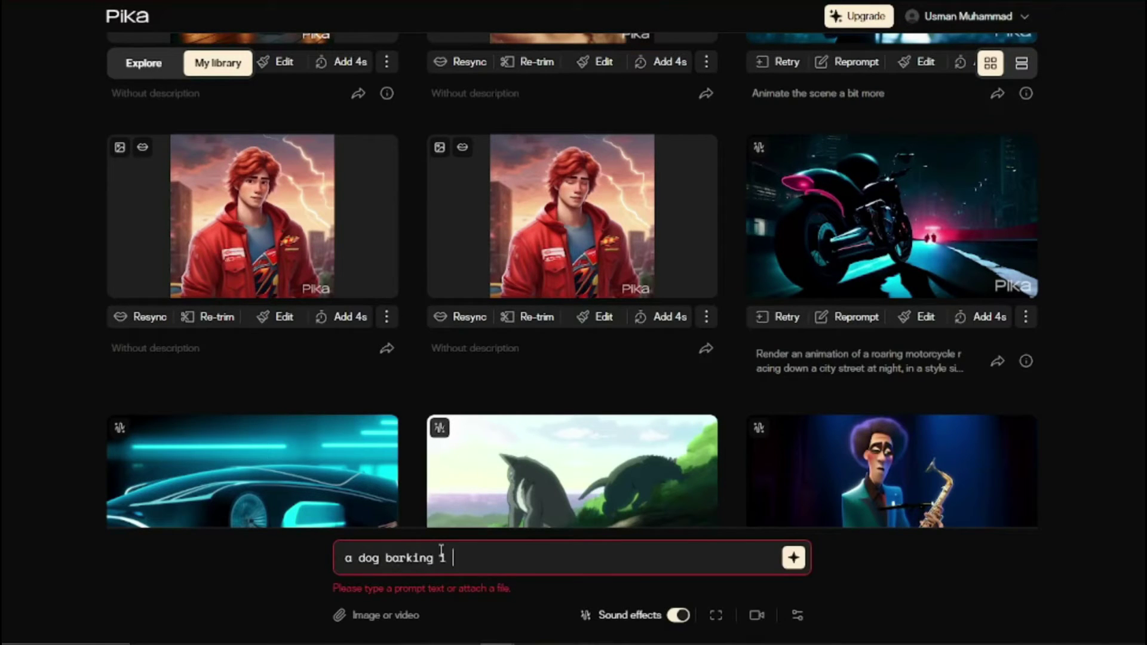
type("bn  the garden")
left_click_drag(348, 557, 614, 556)
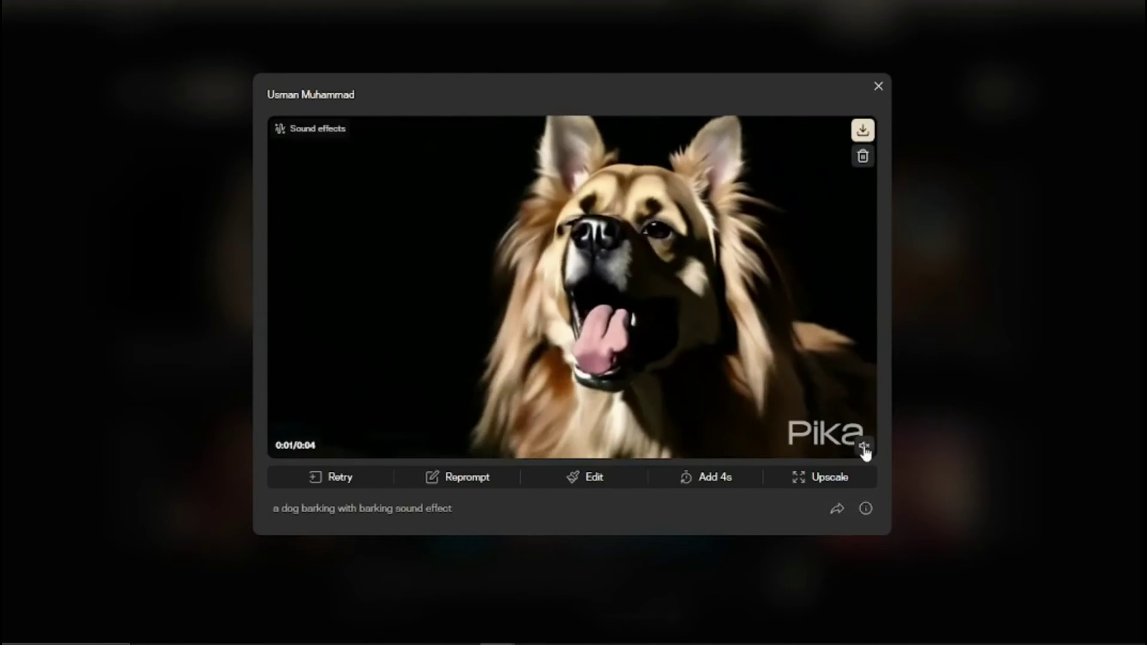
Play the dog clip with the barking sound on, mute it again, and close it.
left_click(864, 446)
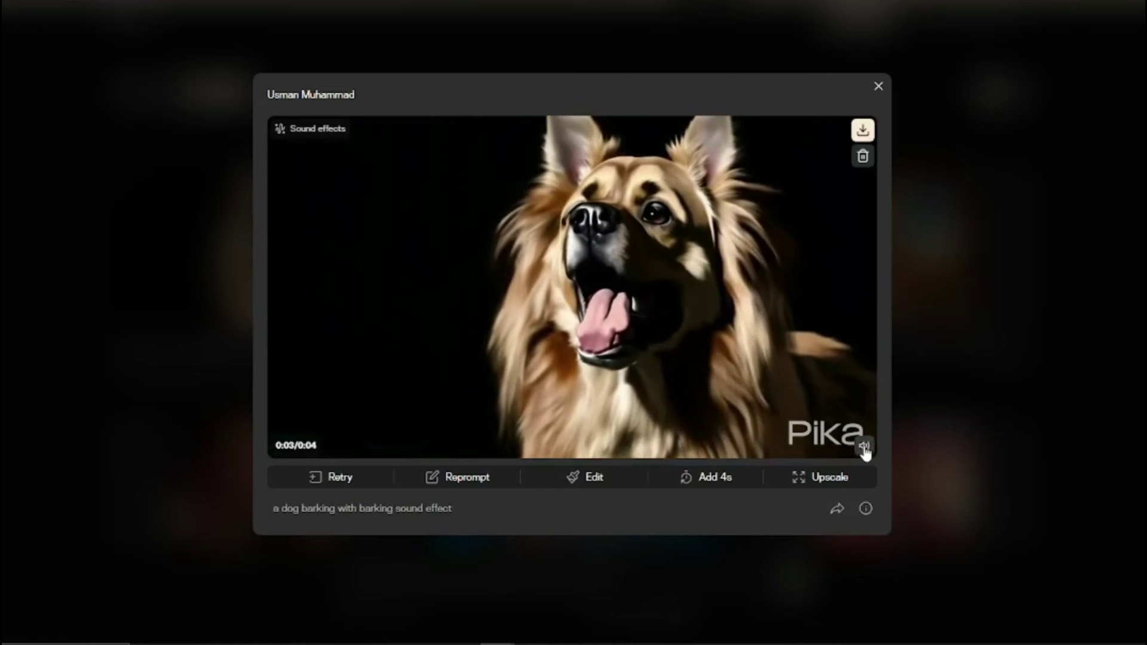
left_click(864, 446)
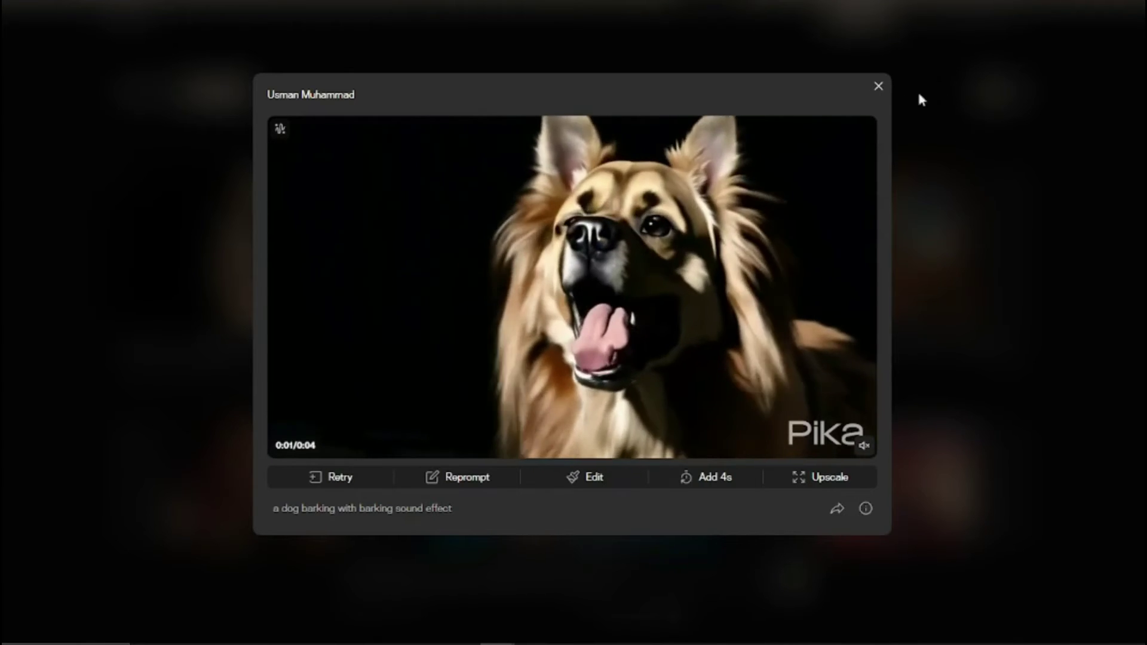
left_click(878, 86)
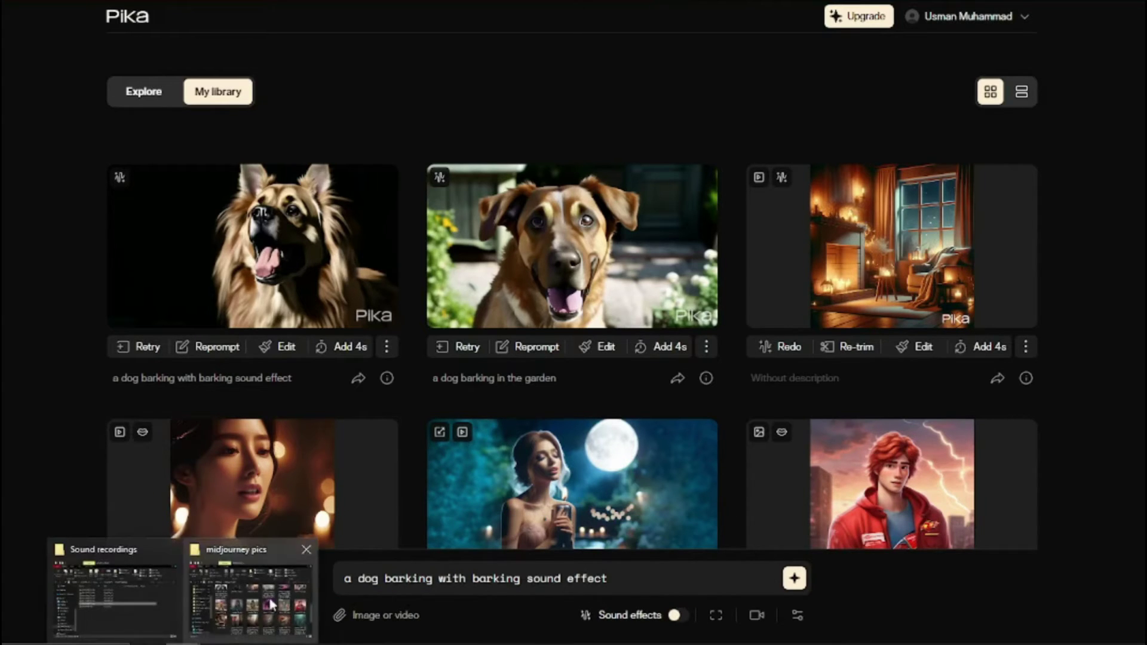
Preview the red-haired portrait source (7).png in midjourney pics, then switch back to Pika.
left_click(270, 599)
double_click(1081, 217)
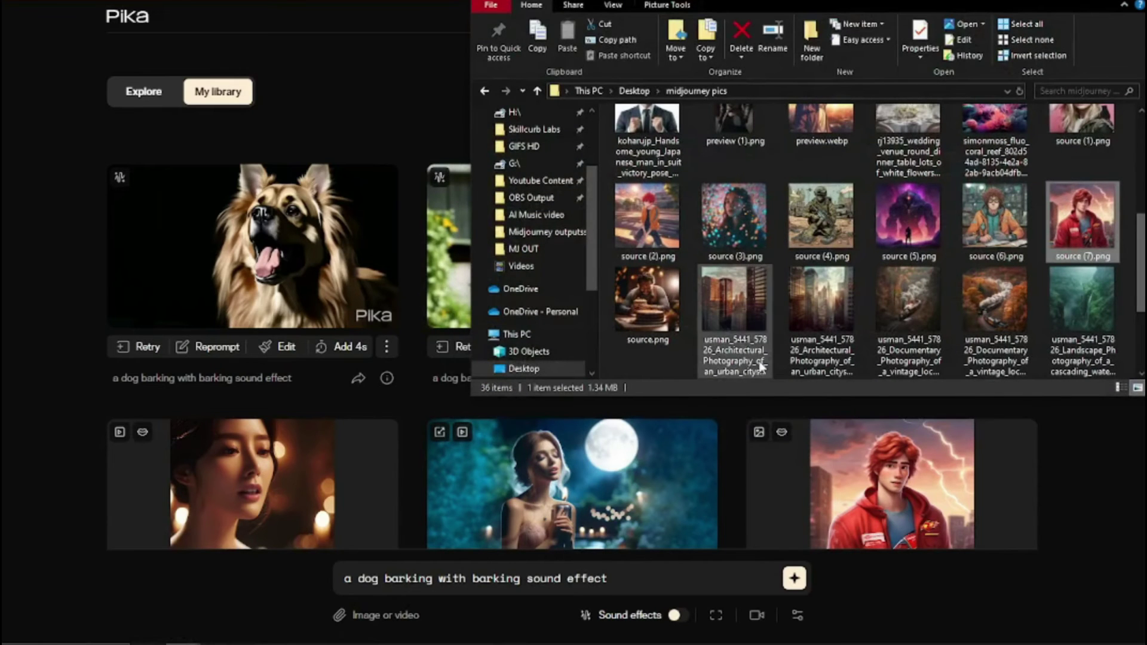
scroll(584, 293, "up", 2)
scroll(584, 289, "down", 2)
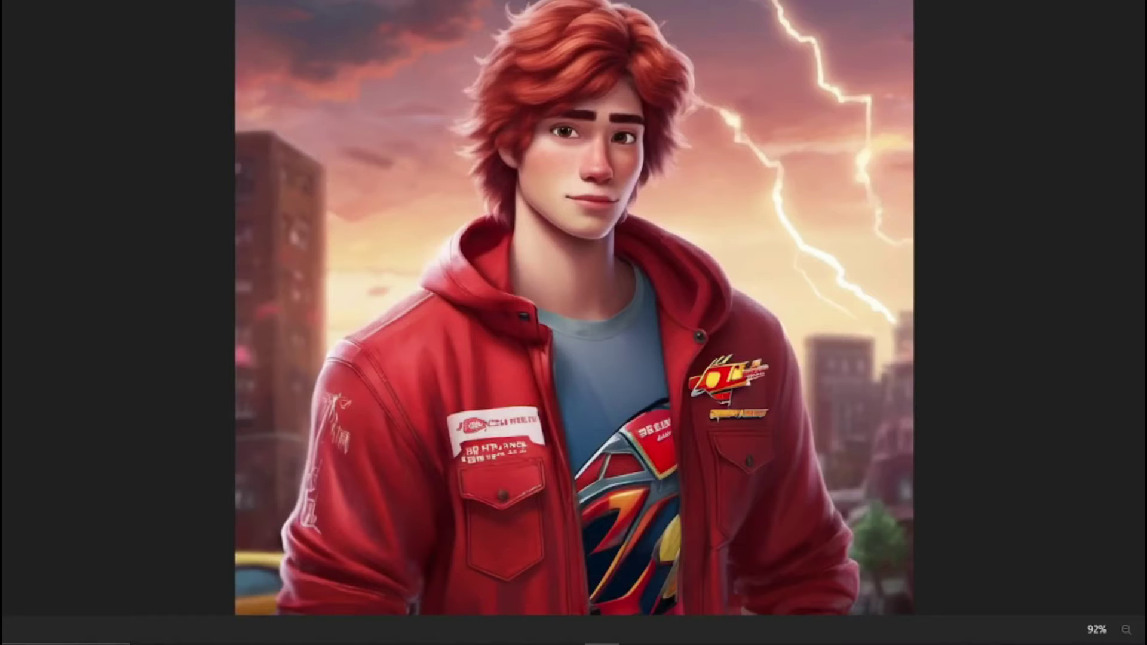
key("Escape")
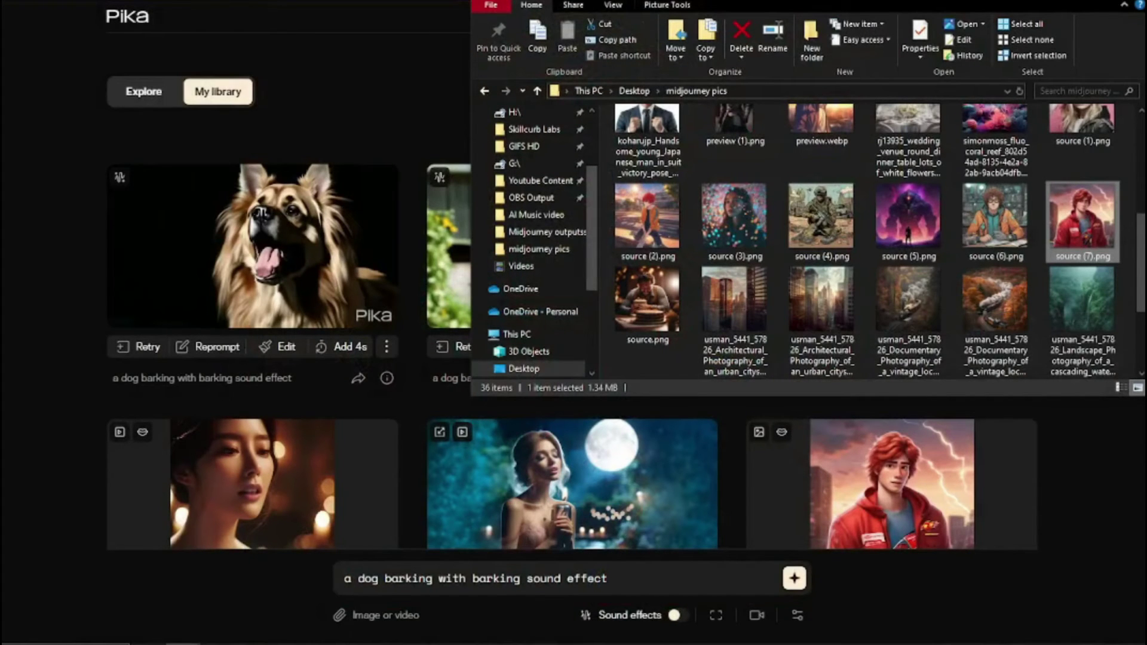
key("alt+Tab")
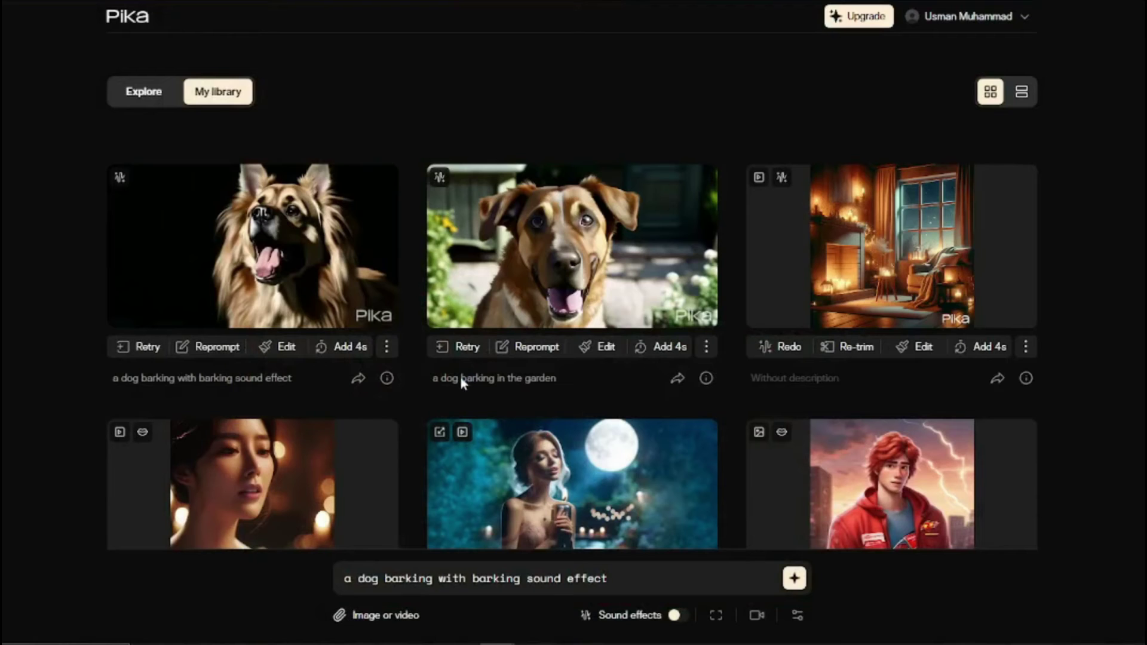
Attach the red-haired portrait, delete the old dog prompt, and check the Lip sync options.
key("ctrl+v")
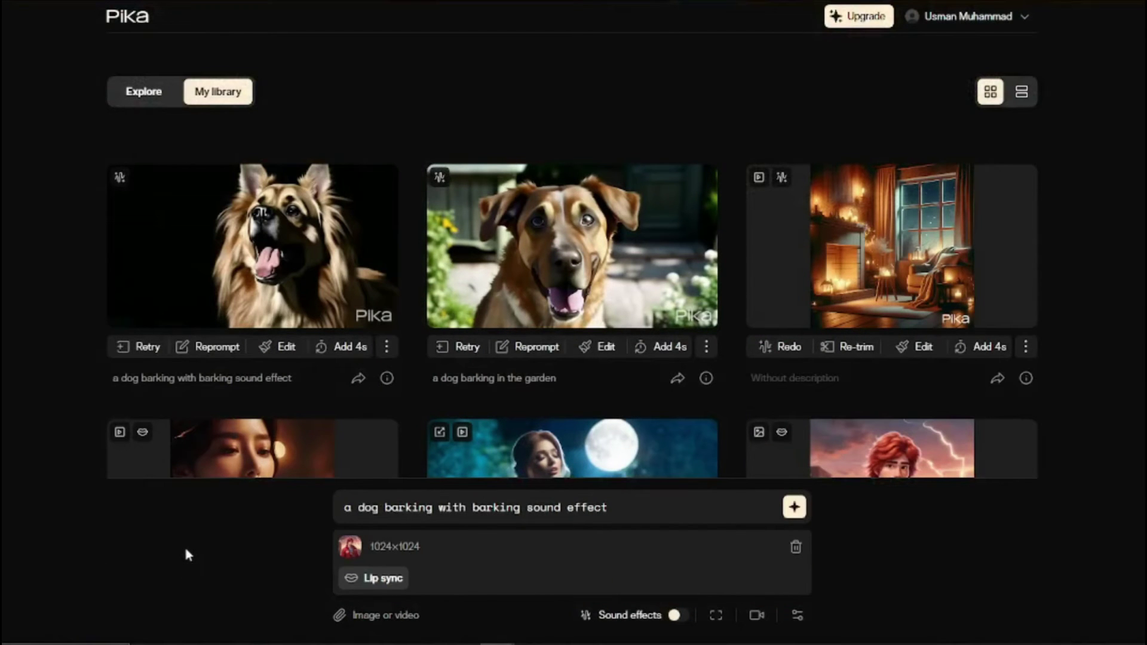
key("ctrl+a")
key("BackSpace")
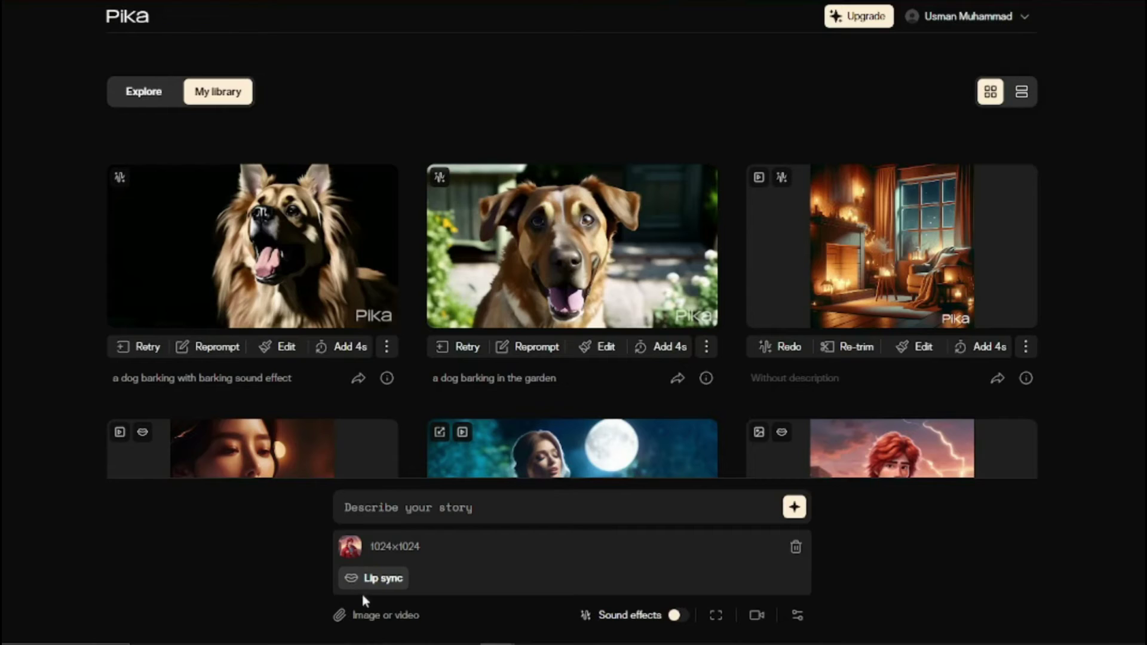
mouse_move(373, 591)
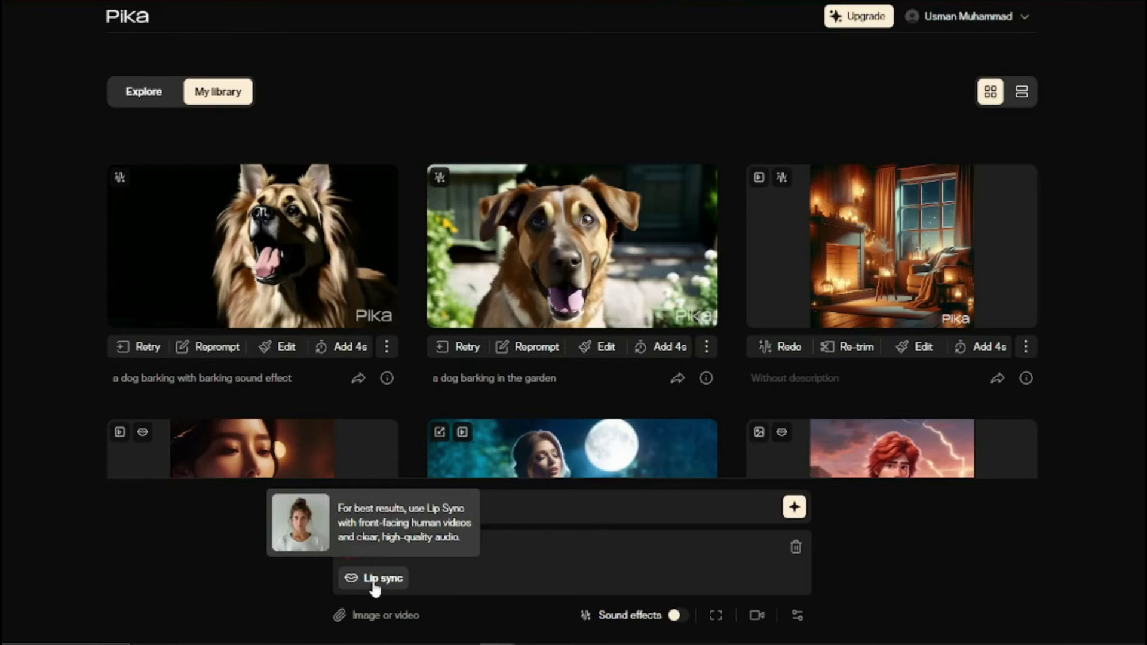
left_click(375, 579)
left_click(410, 530)
Upload Recording (7).m4a as lip sync audio and position its three-second trim slice.
left_click(383, 580)
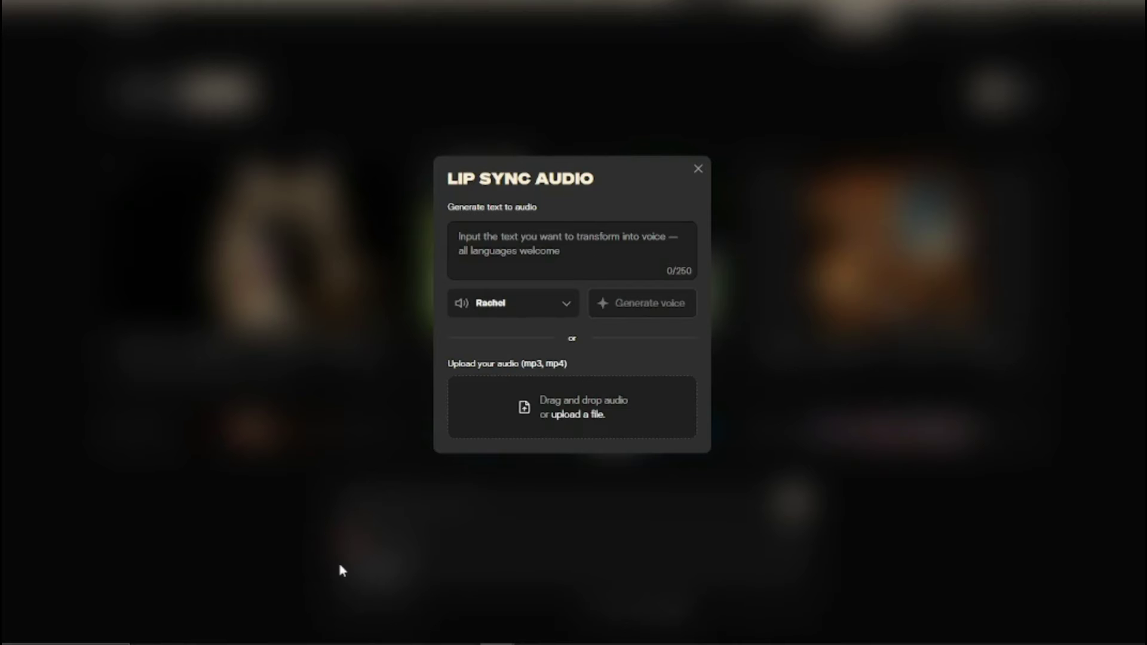
mouse_move(183, 642)
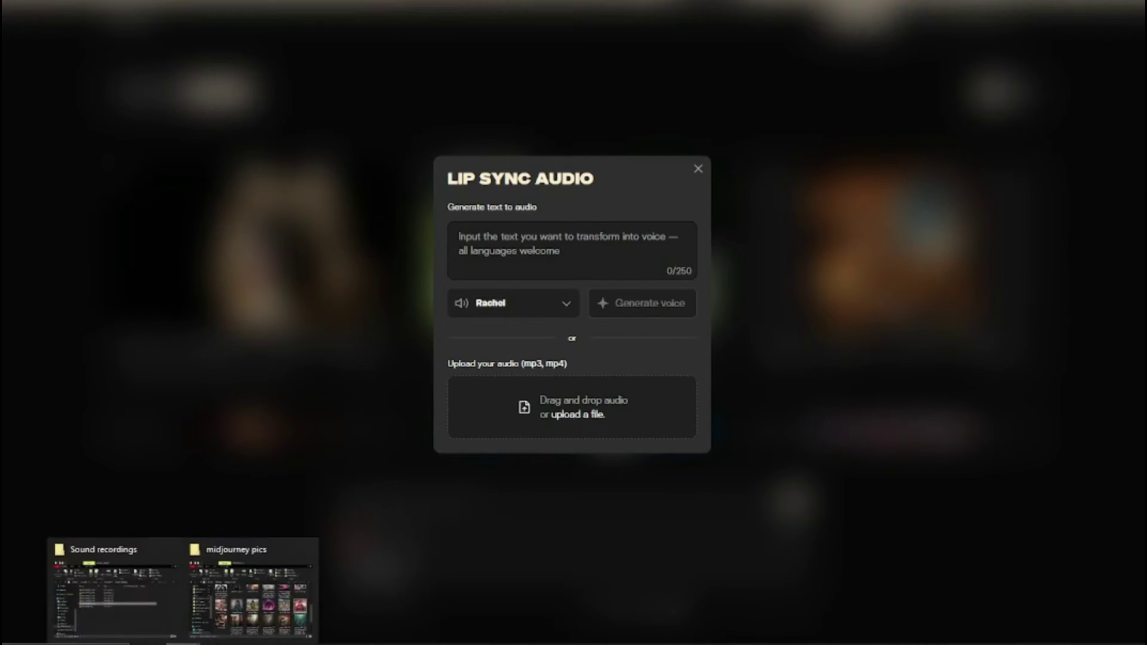
left_click(136, 604)
left_click_drag(434, 137, 418, 390)
left_click_drag(333, 622, 566, 384)
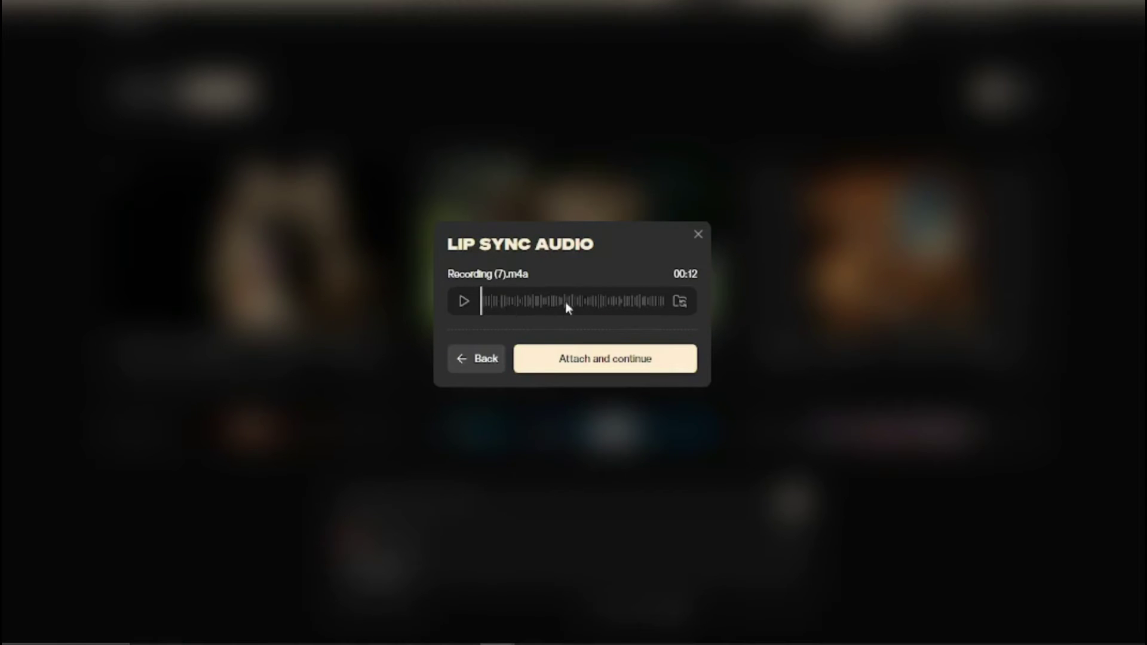
left_click(586, 366)
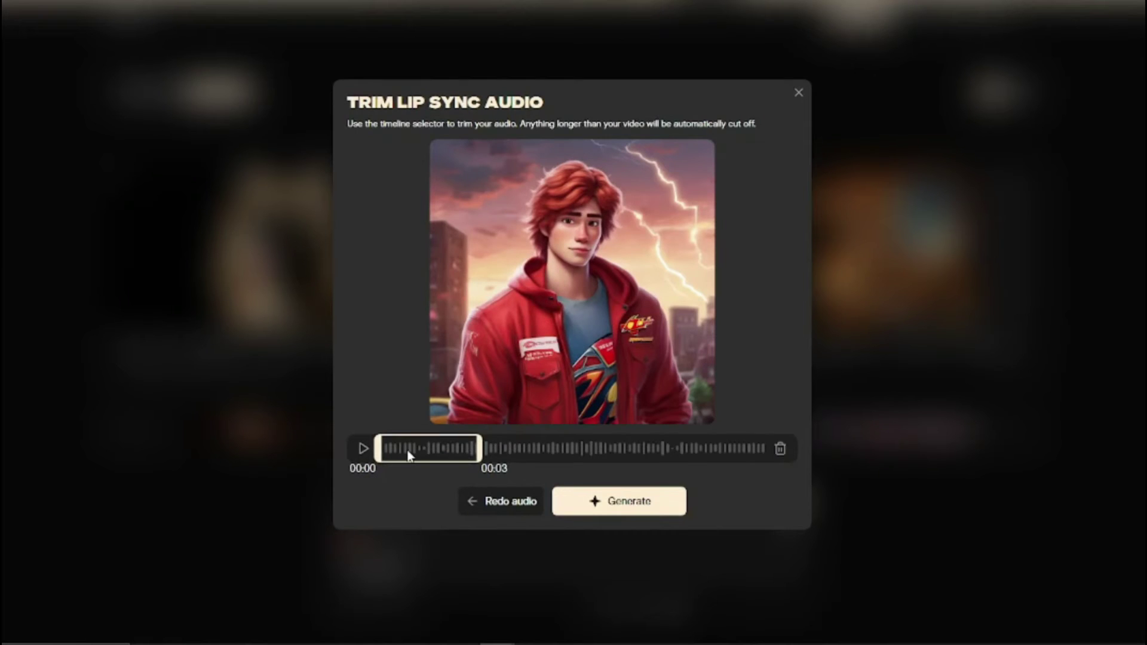
left_click_drag(409, 455, 693, 458)
left_click_drag(559, 455, 433, 454)
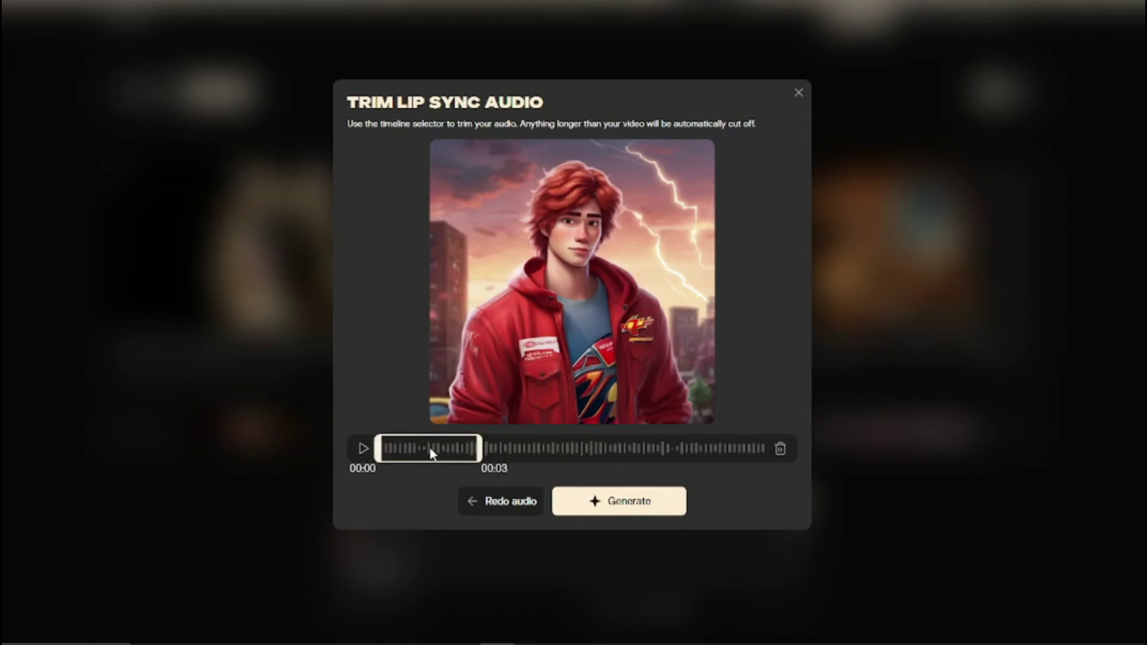
Generate the lip-synced red-haired character video and unmute it for playback.
left_click(610, 501)
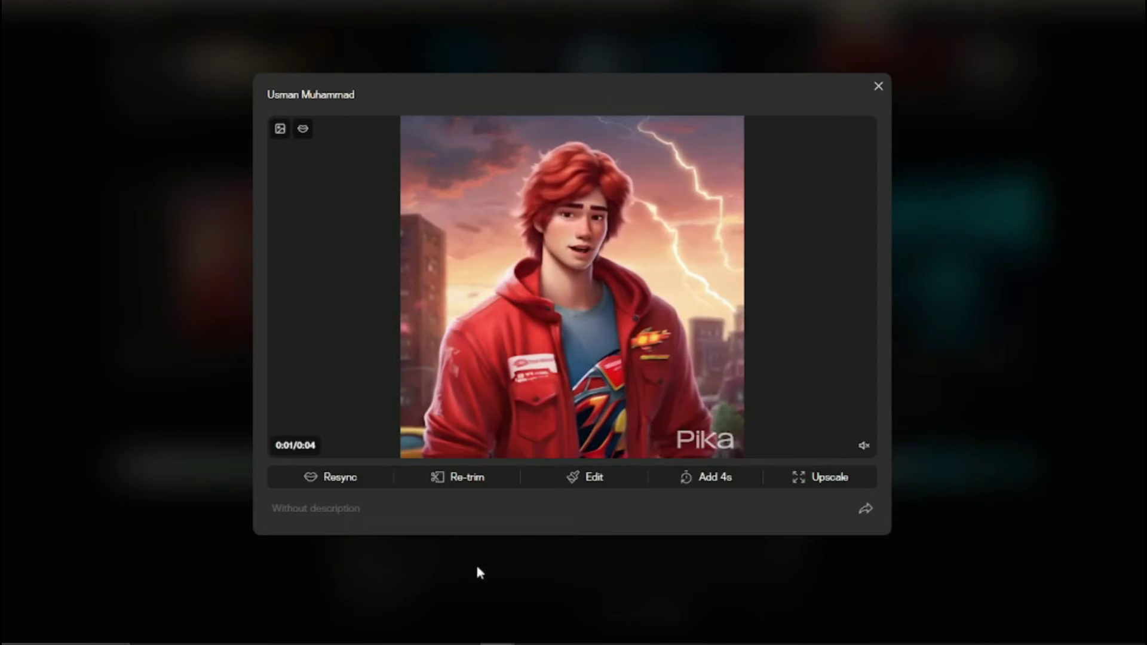
left_click(863, 453)
Close the lip-sync result, stretch a Modify region box over the whole image, then exit without applying.
left_click(878, 88)
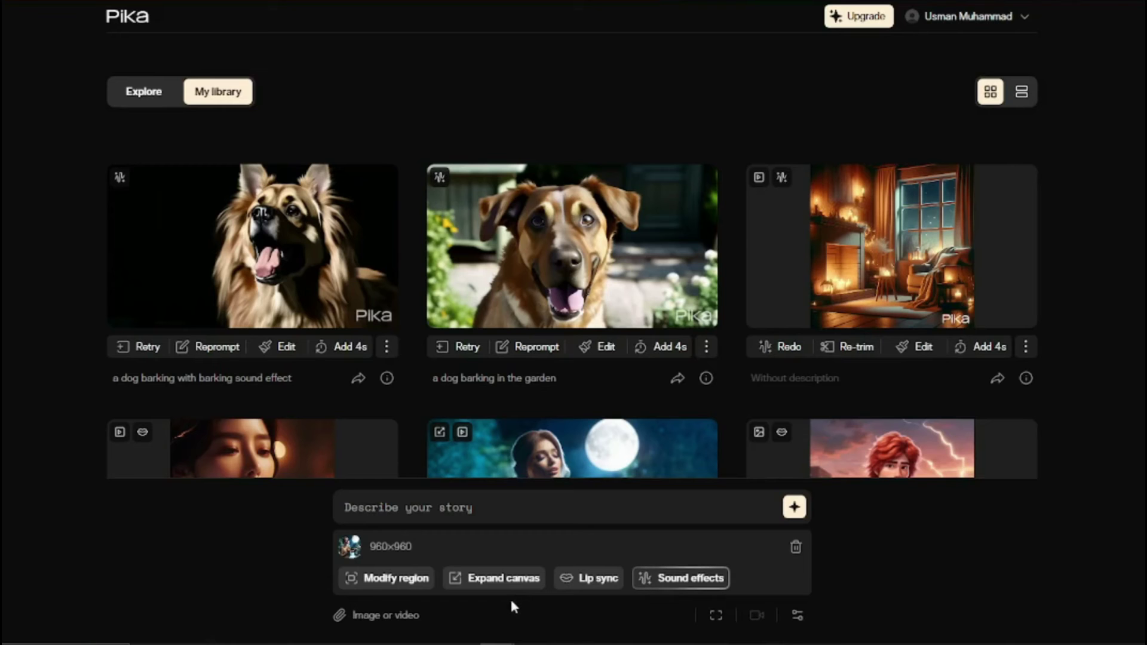
left_click(392, 582)
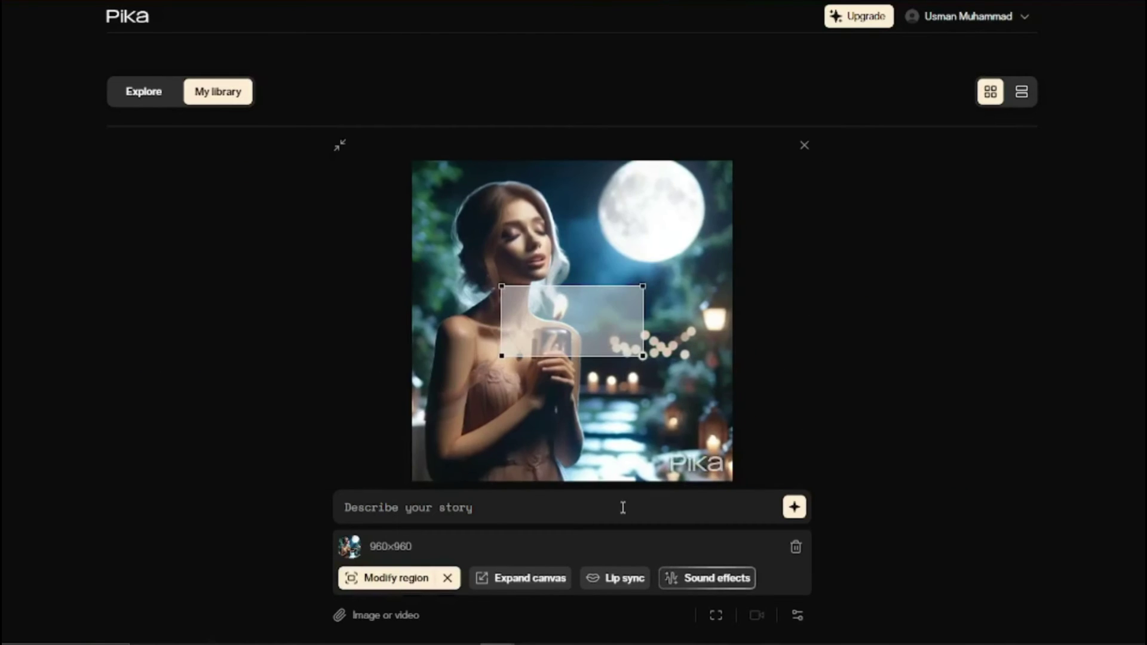
left_click_drag(503, 289, 412, 226)
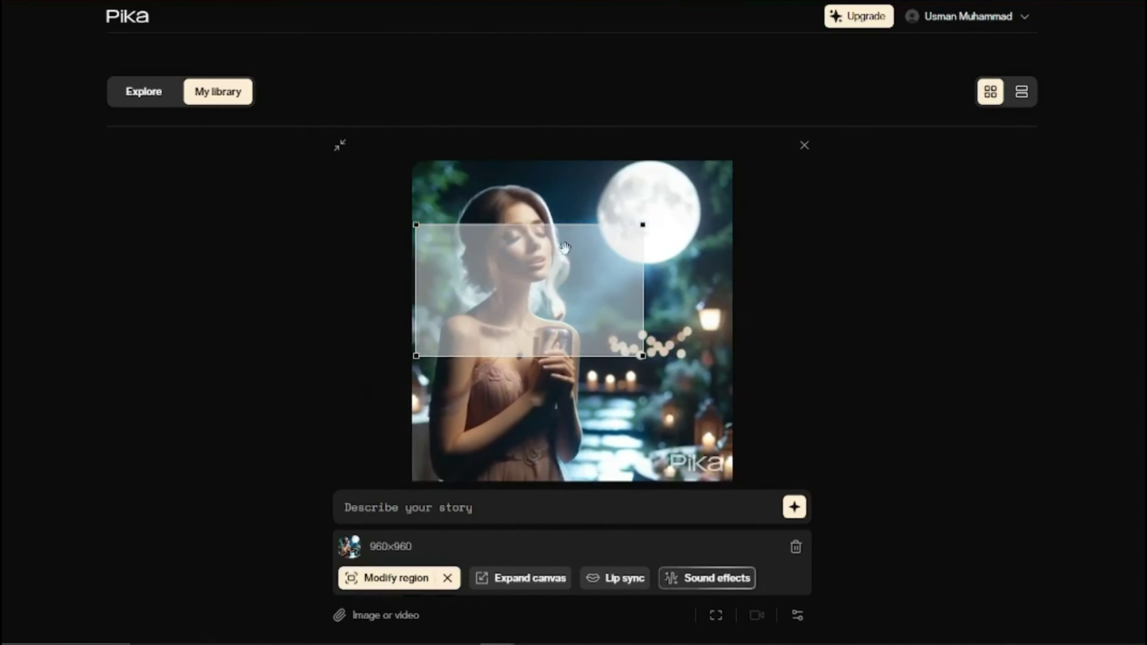
left_click_drag(537, 299, 538, 234)
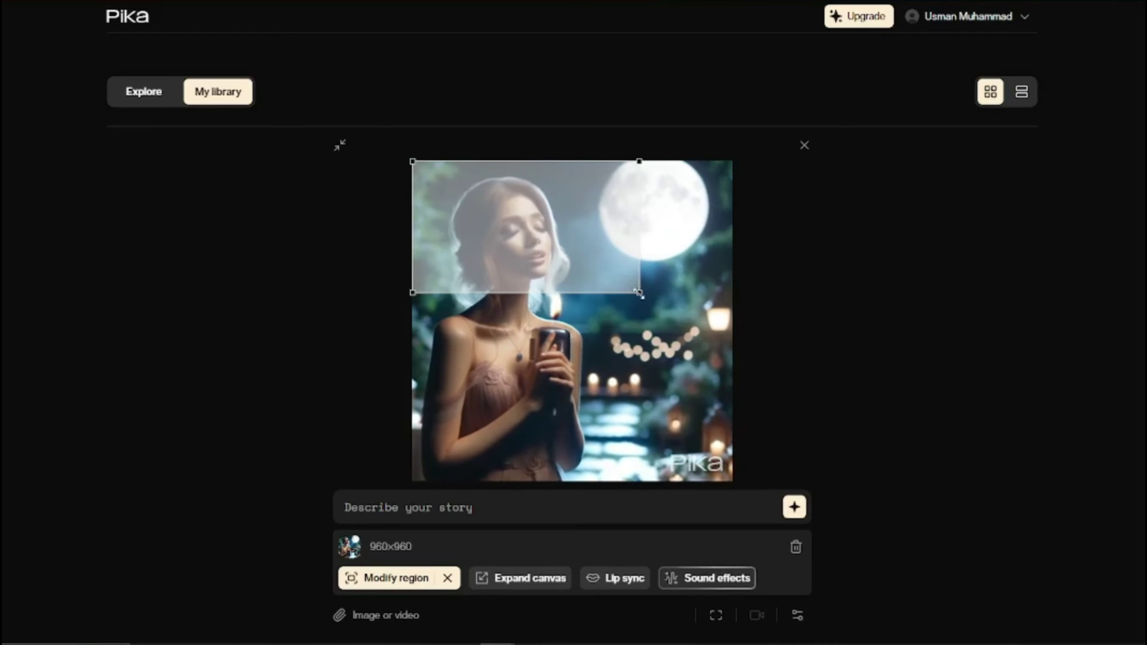
left_click_drag(639, 292, 731, 384)
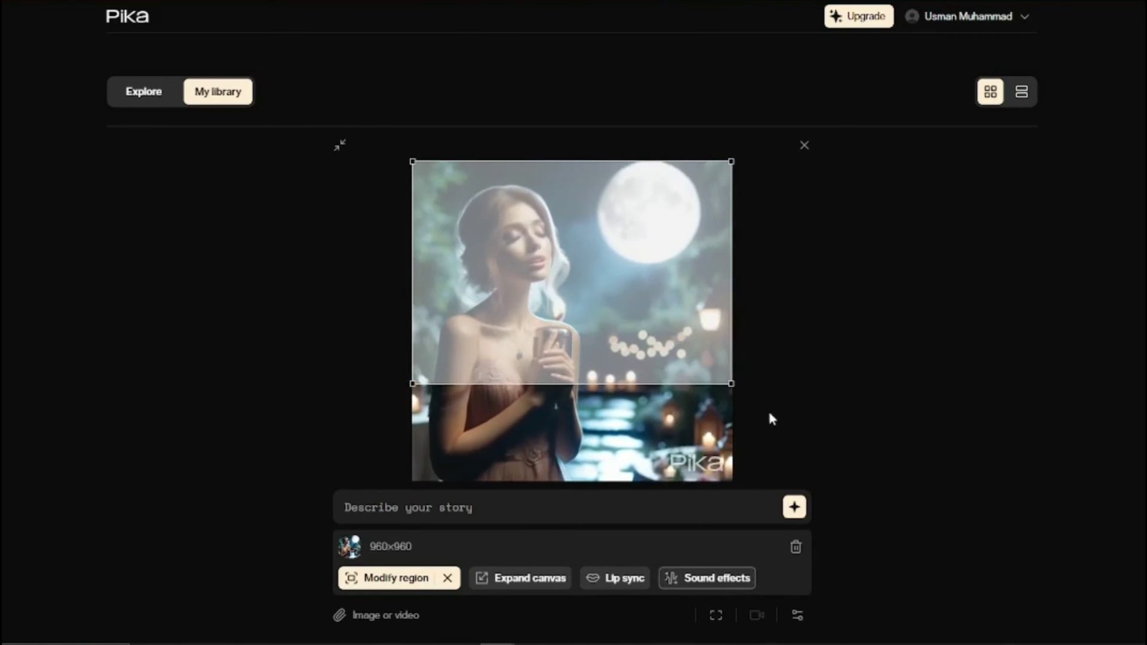
left_click(803, 147)
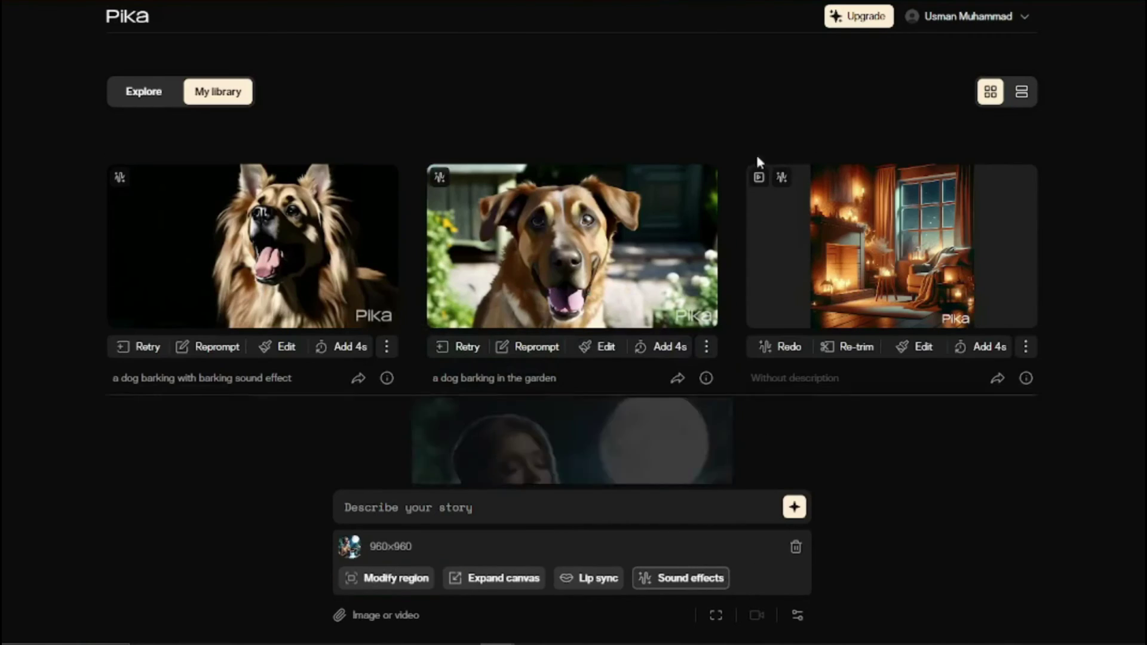
Expand the moonlit singer's canvas to a 16:9 frame.
left_click(487, 580)
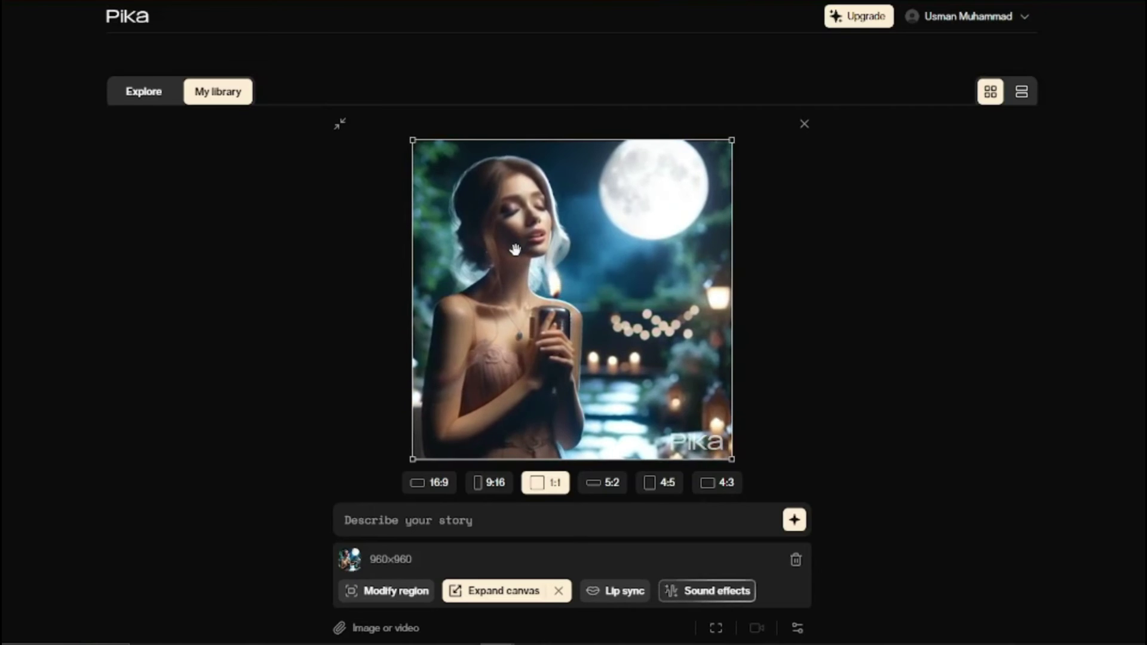
left_click(429, 482)
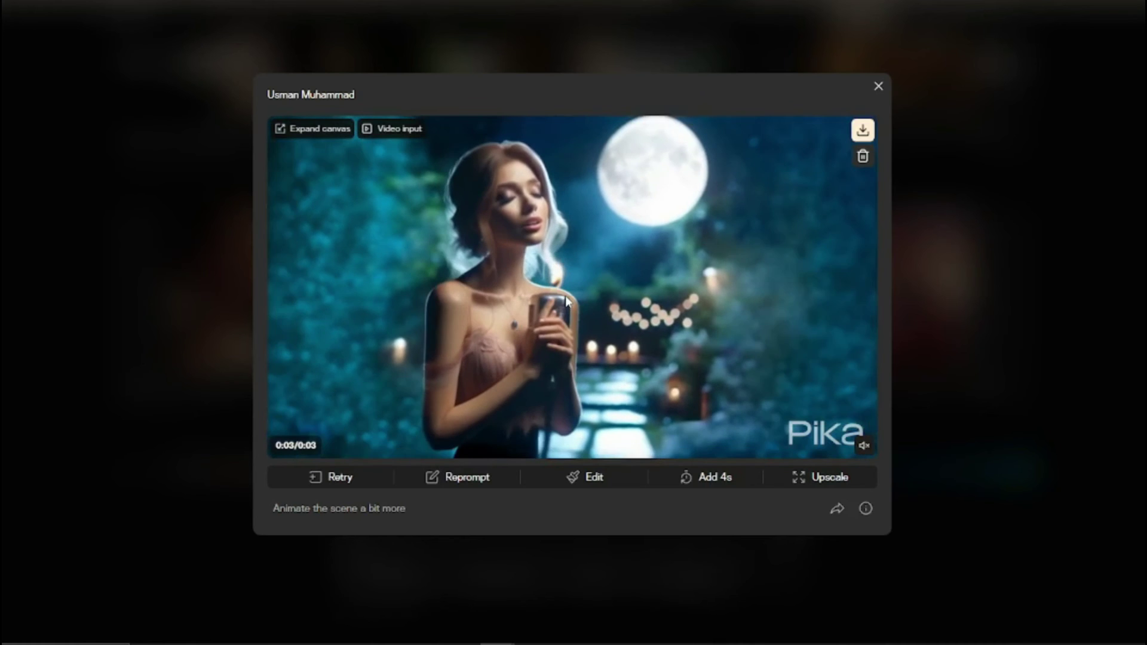
Lip-sync the 960x960 moonlit singer video to Recording (7).m4a and generate the 4-second clip.
left_click(878, 86)
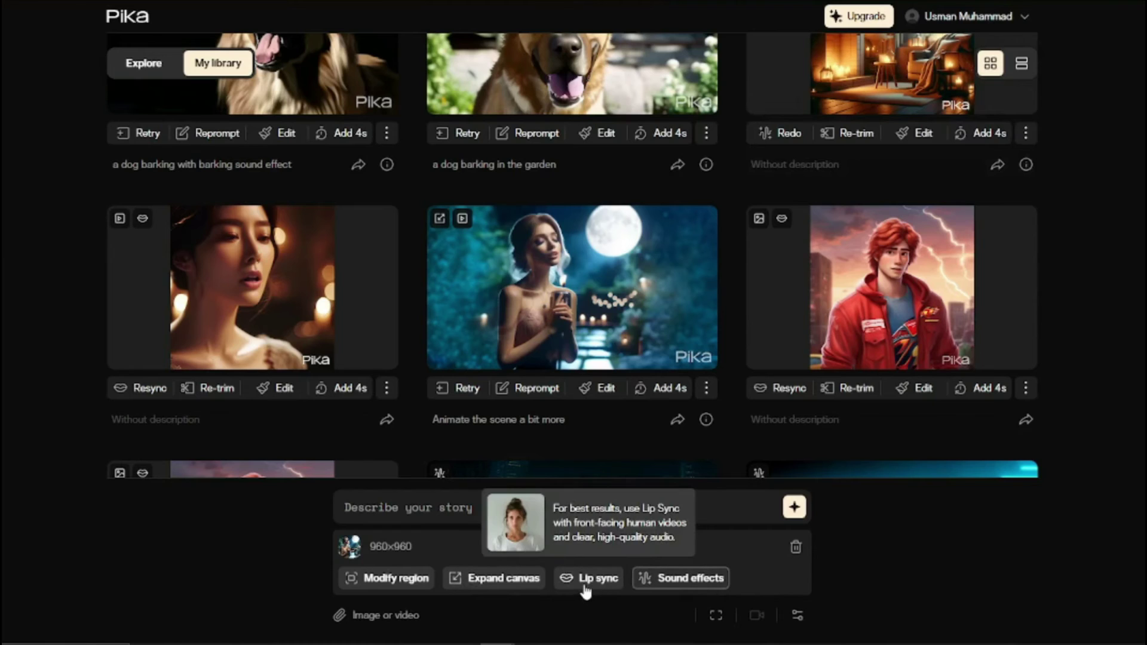
left_click(588, 583)
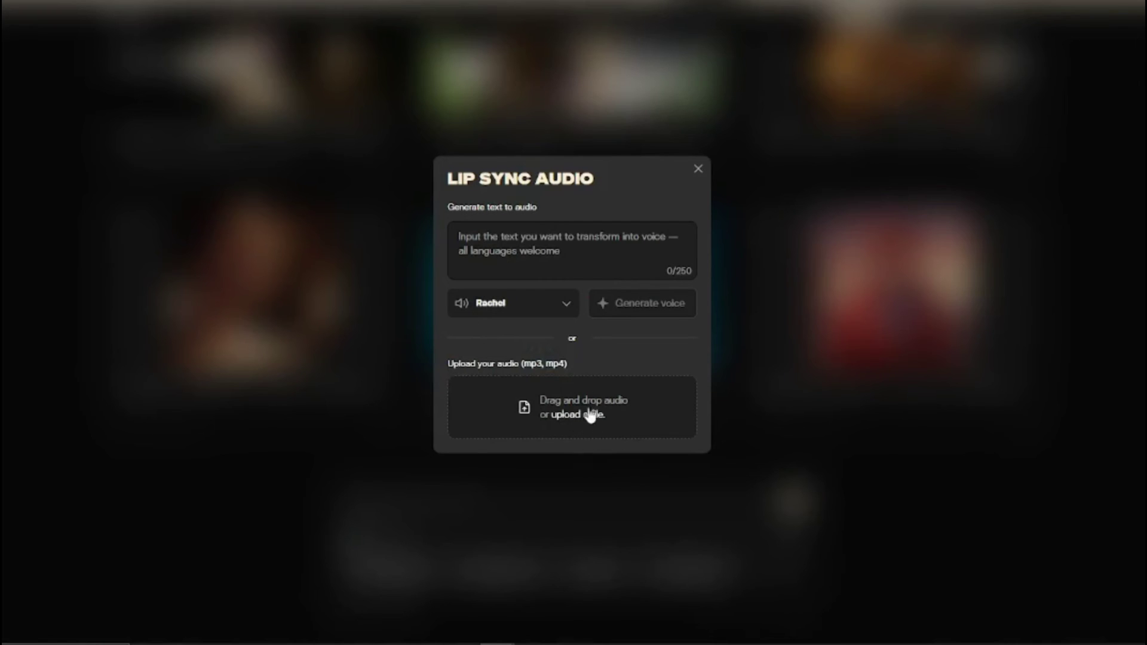
mouse_move(182, 644)
left_click(129, 604)
left_click_drag(382, 619, 616, 382)
left_click(623, 360)
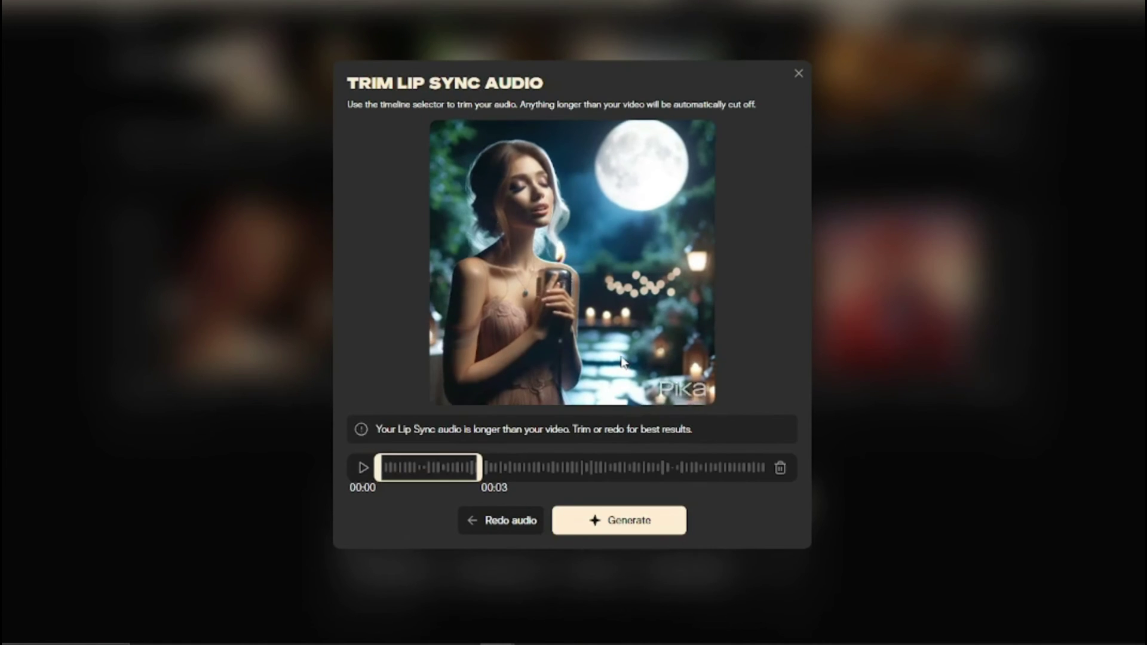
left_click(604, 522)
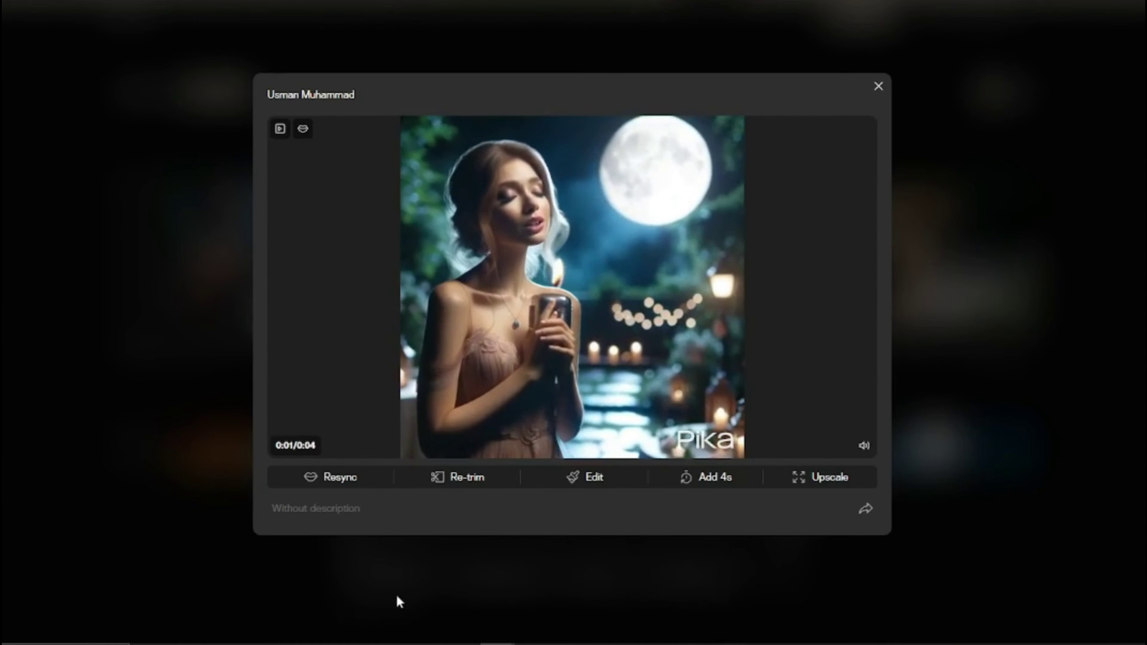
left_click(879, 87)
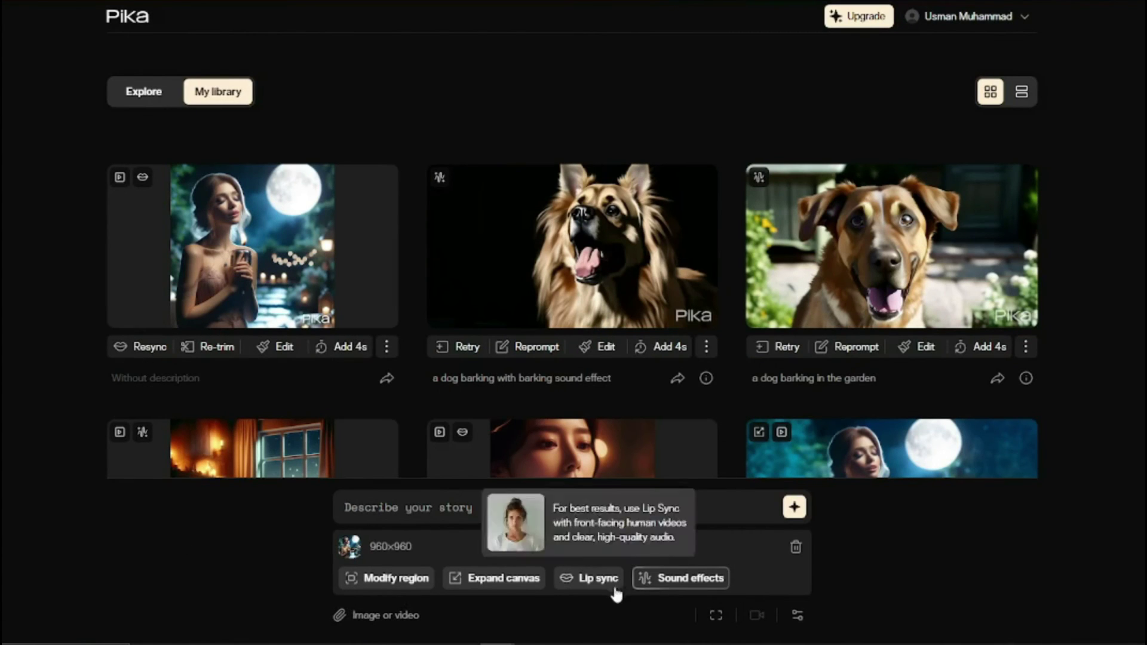
Generate sound effects from 'A cool satisfying pleasing sound of night with moonlight' and pick the third option.
left_click(681, 580)
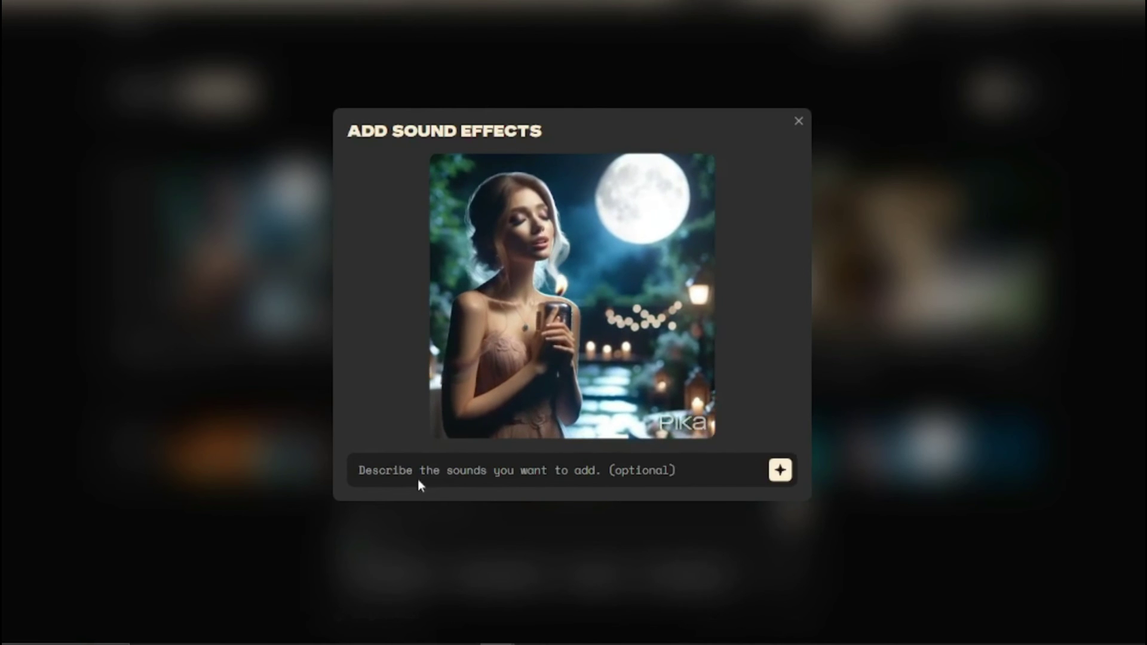
left_click(460, 471)
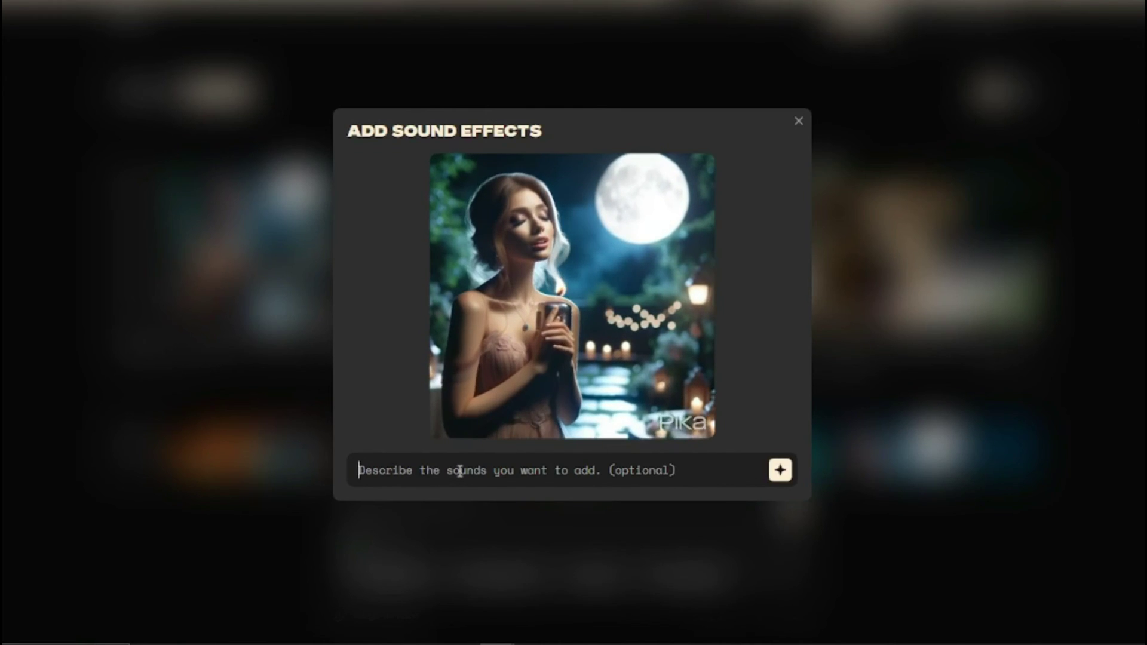
type("A cool satisfying pleasing sound of night with moonlight")
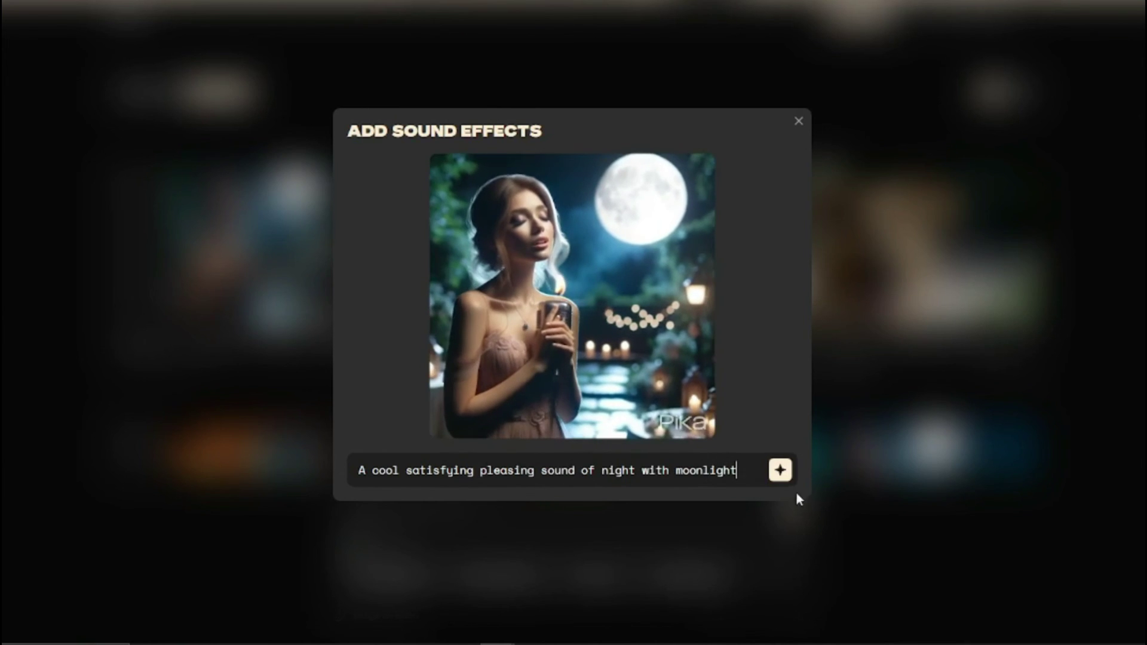
left_click(780, 470)
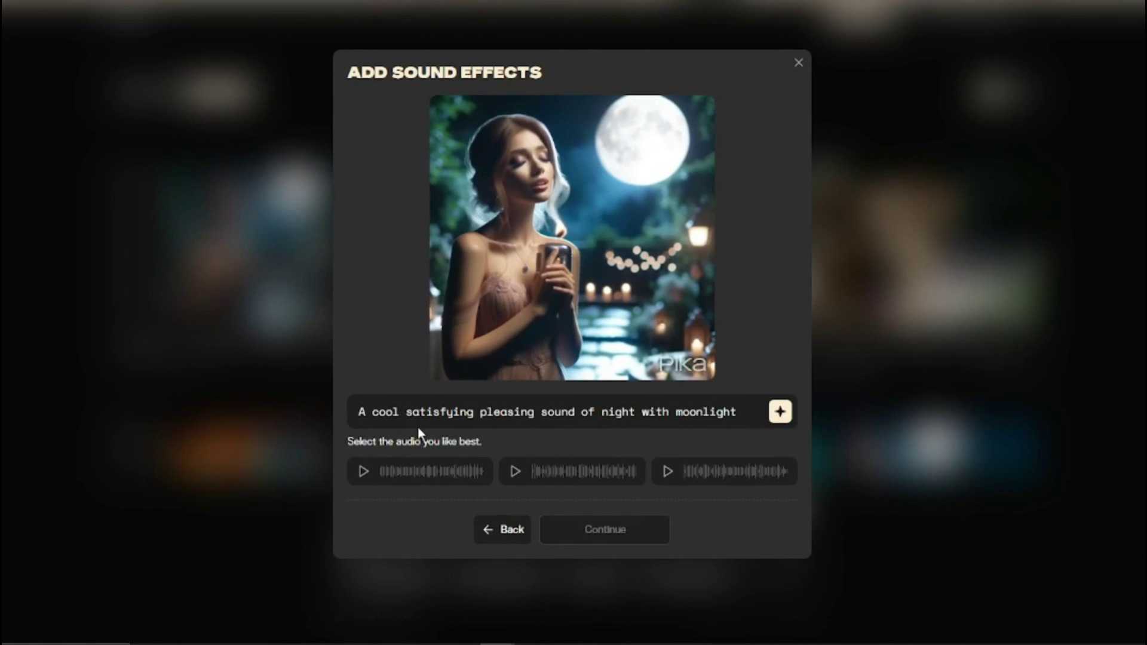
left_click(516, 472)
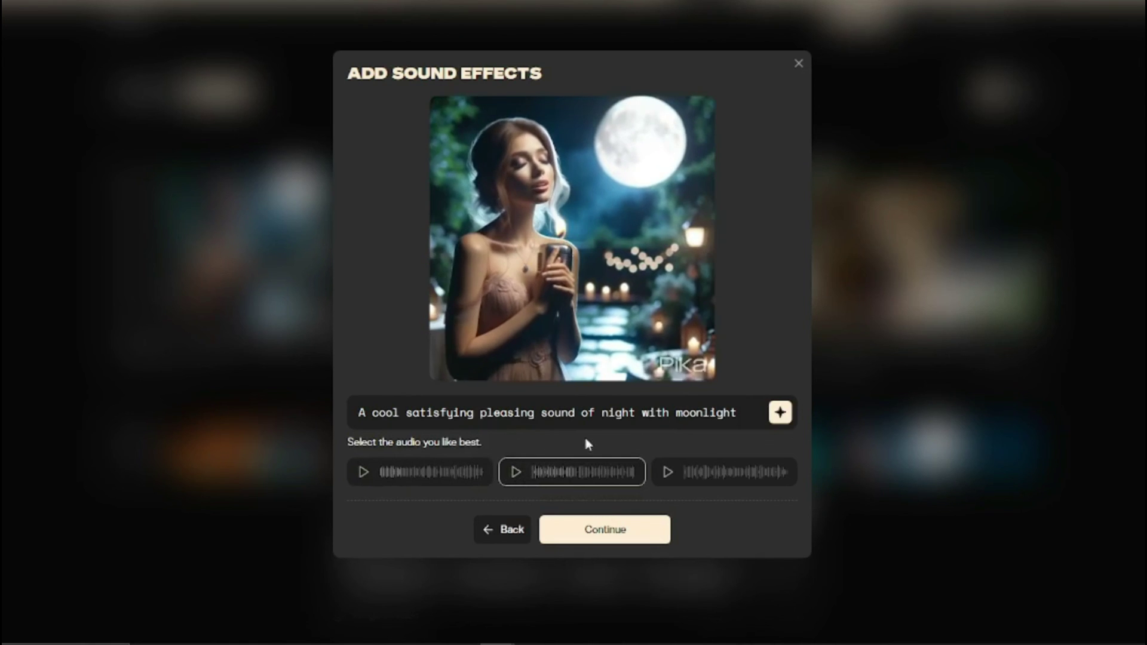
left_click(669, 473)
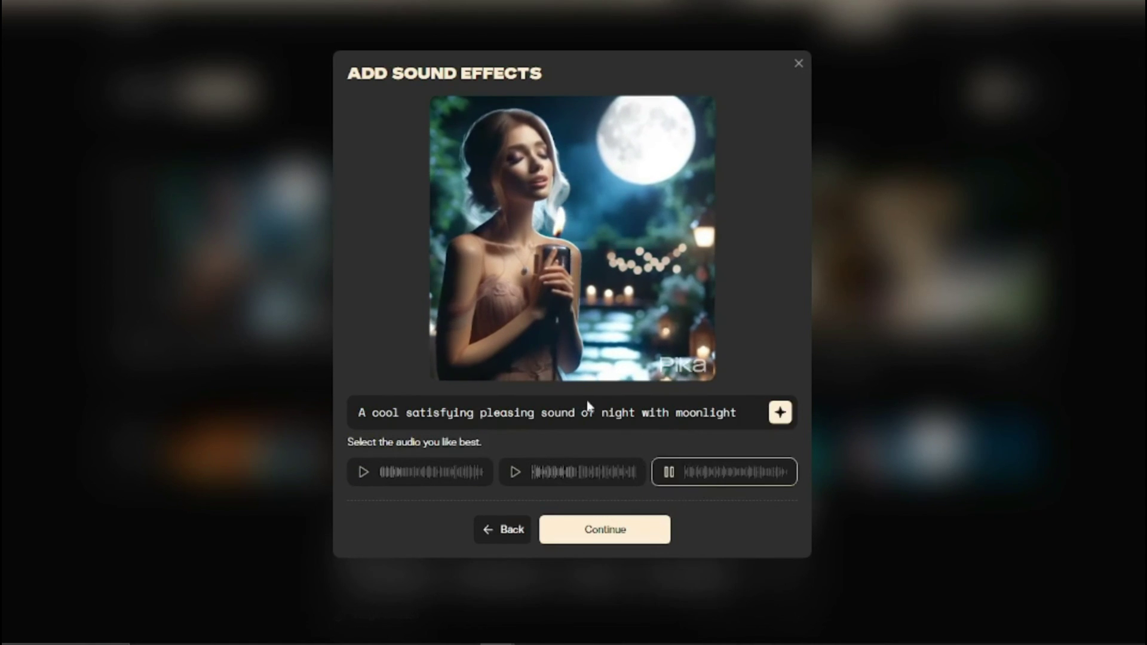
left_click(669, 473)
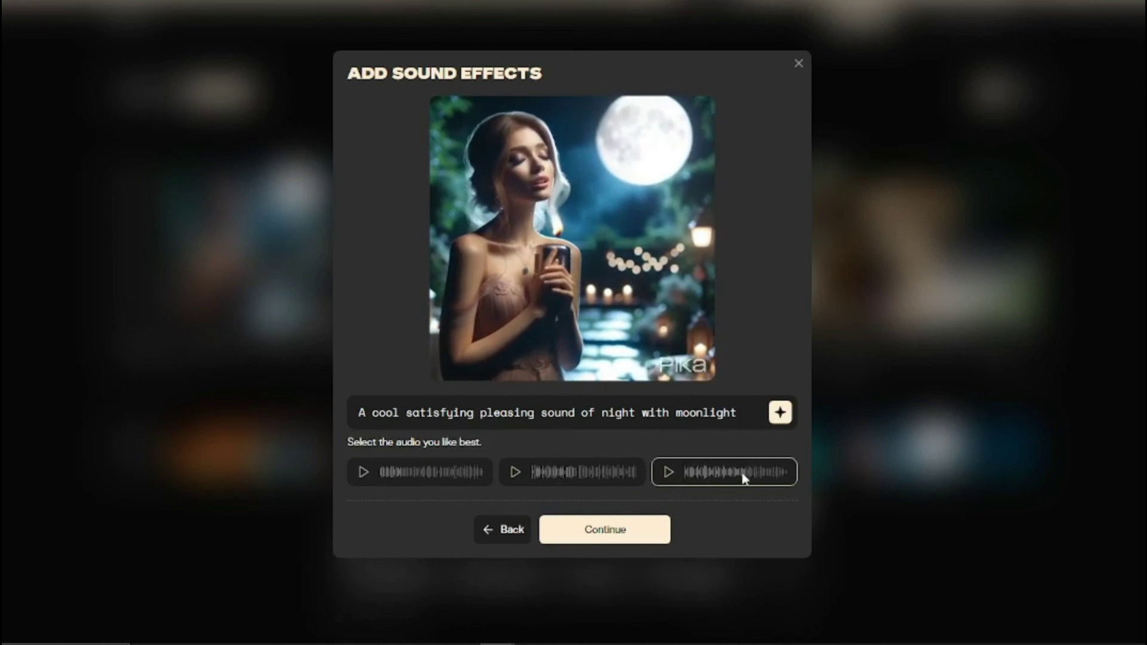
Attach the third night sound effect to the singer video and play the new clip with sound.
left_click(638, 534)
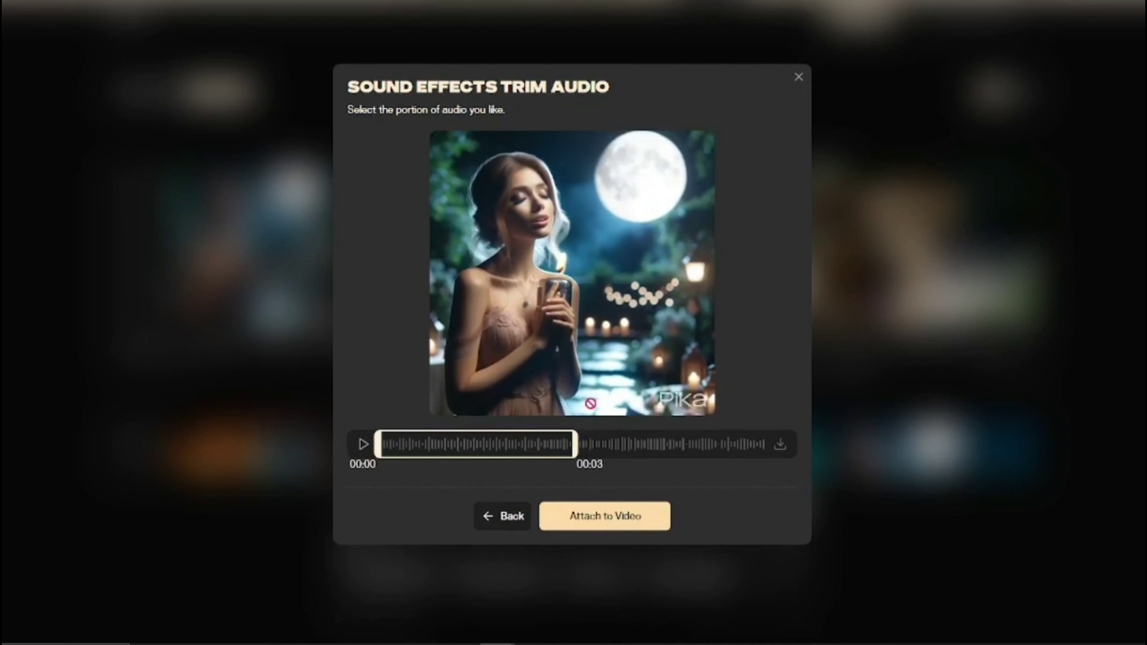
left_click(604, 516)
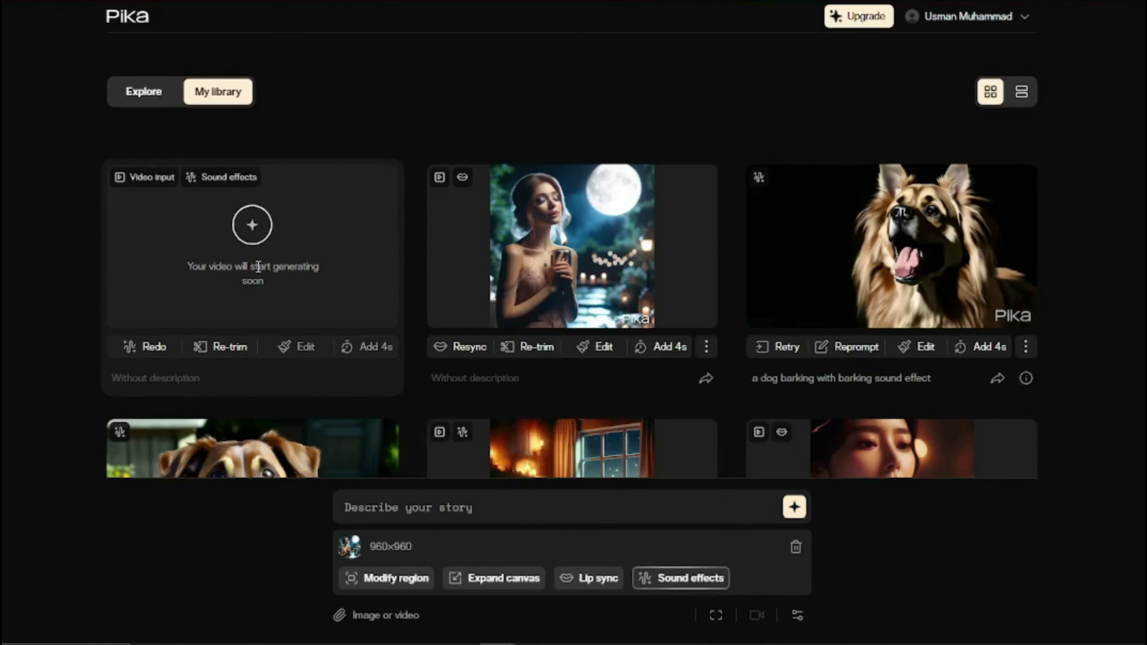
left_click(258, 267)
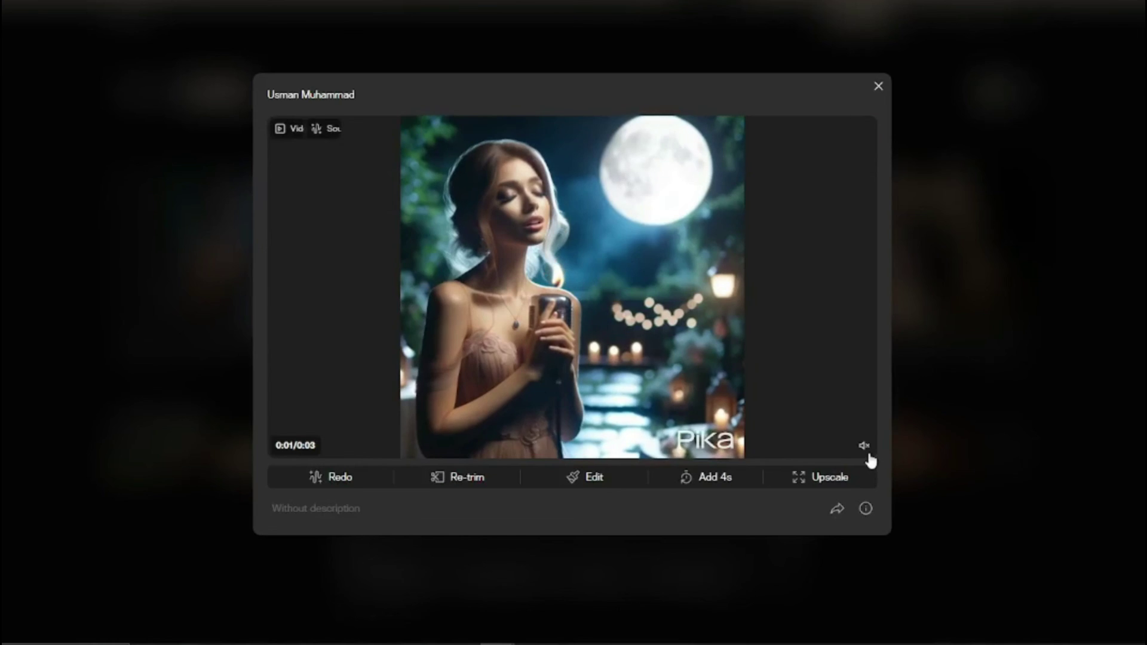
left_click(866, 454)
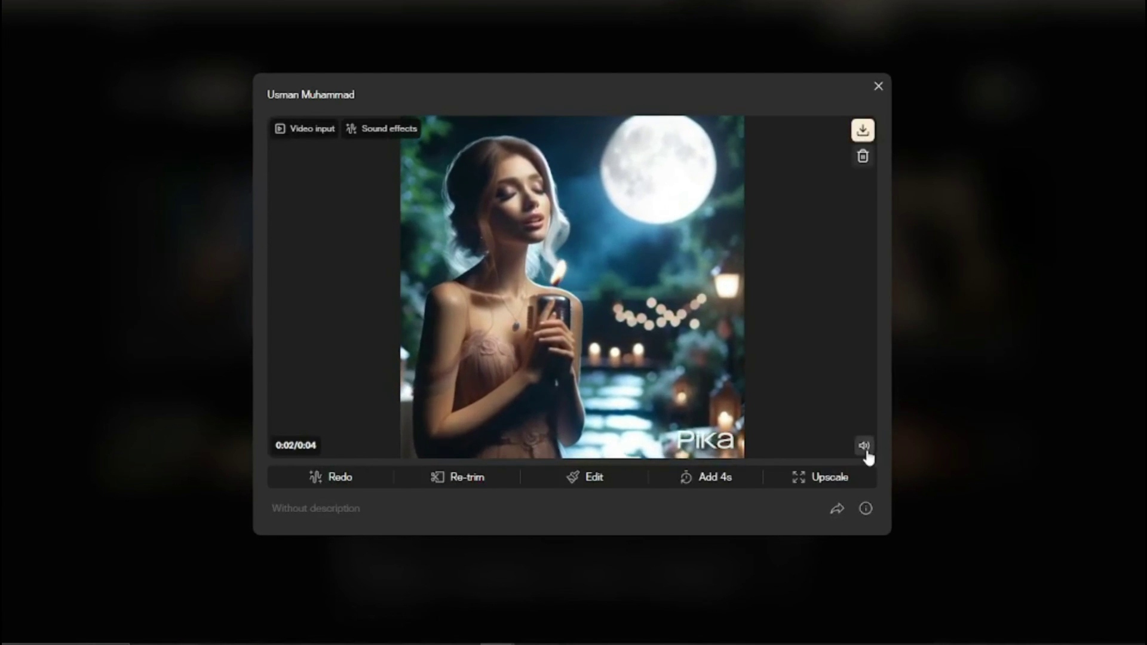
left_click(15, 216)
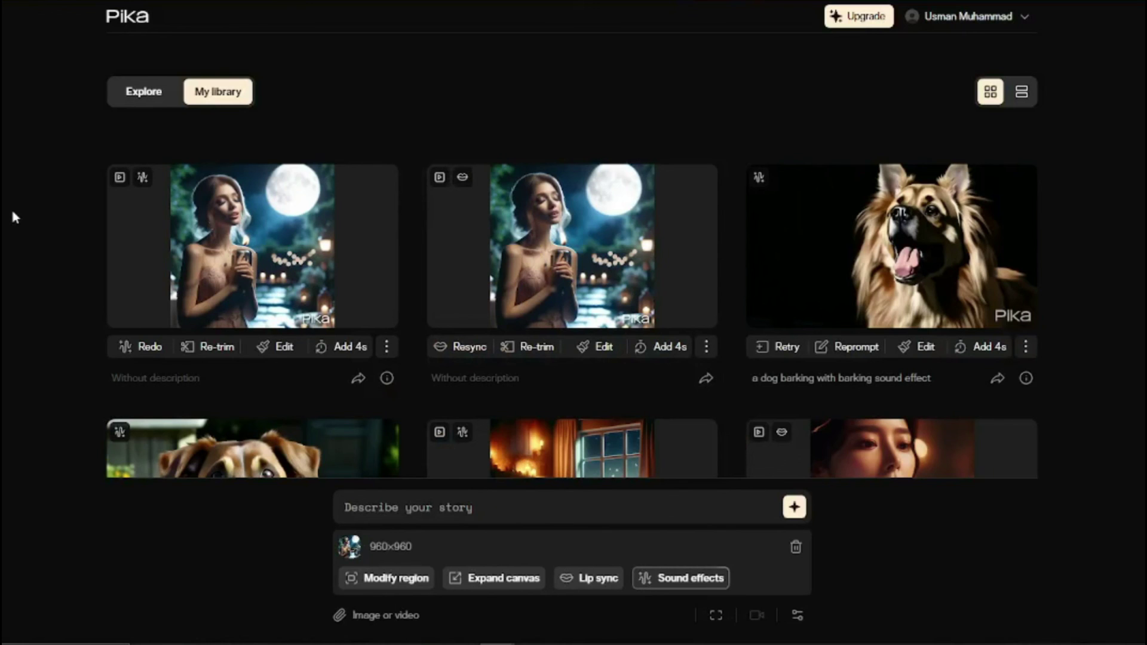
scroll(15, 217, "down", 10)
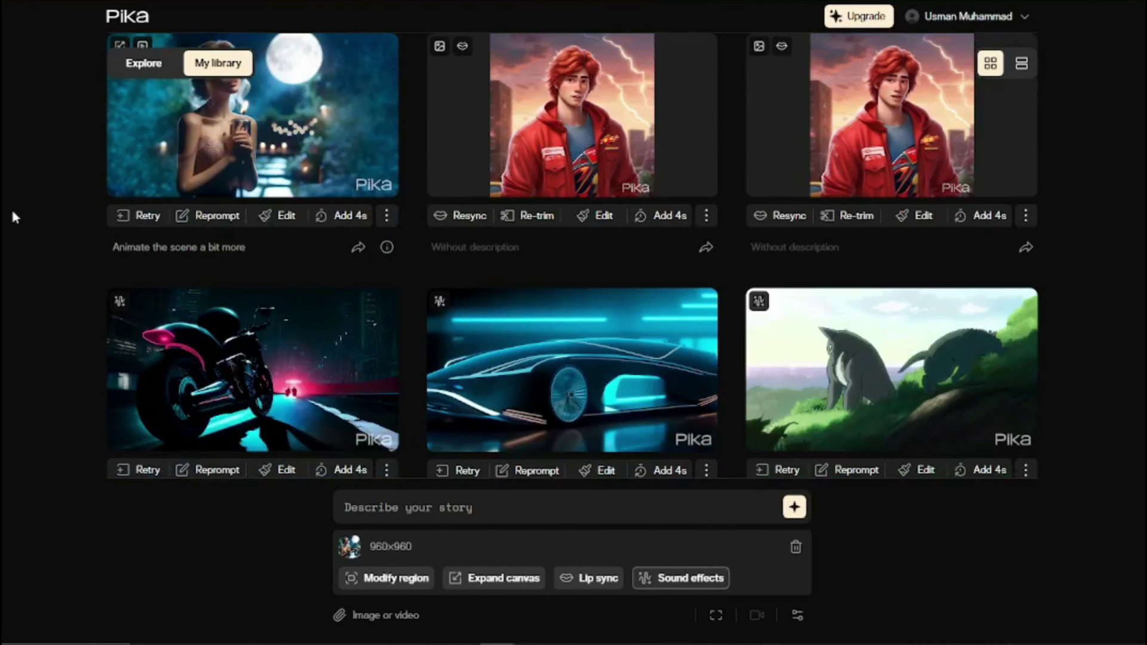
scroll(11, 207, "down", 3)
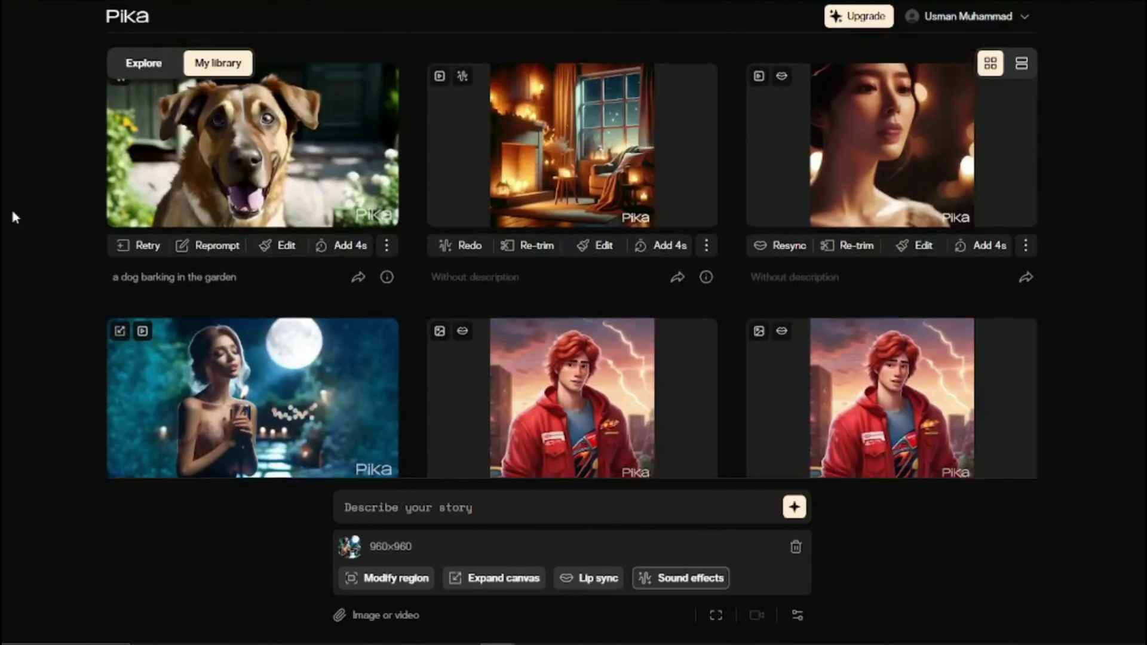